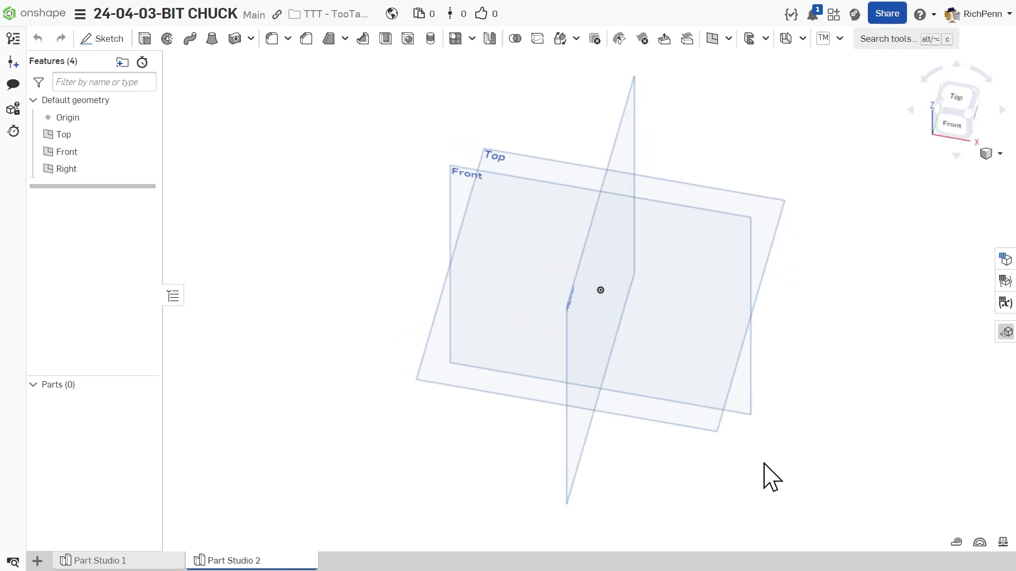
# Start a sketch on the Top plane and draw a 20 mm diameter circle centred on the origin
pyautogui.click(440, 356)
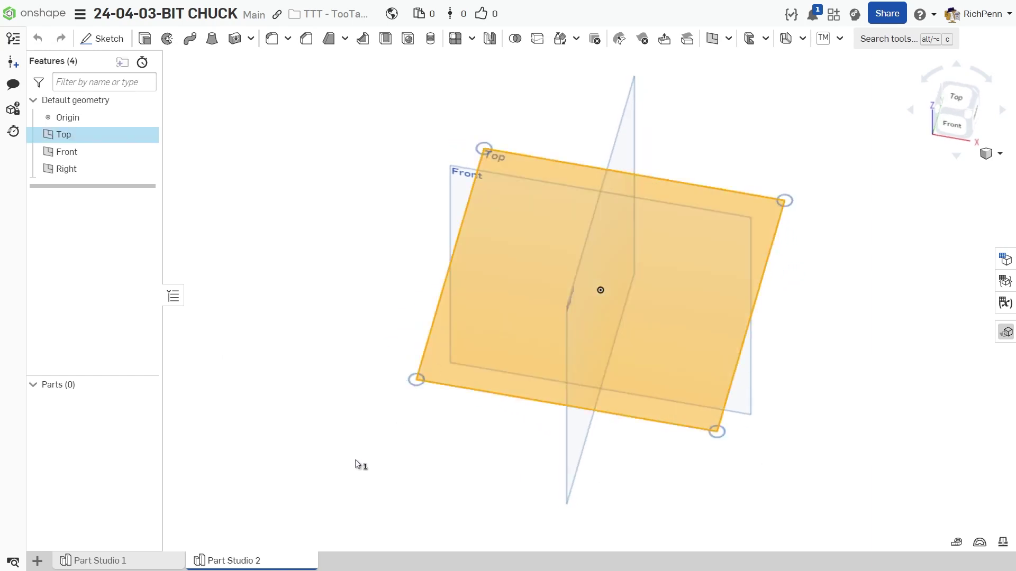
pyautogui.press('n')
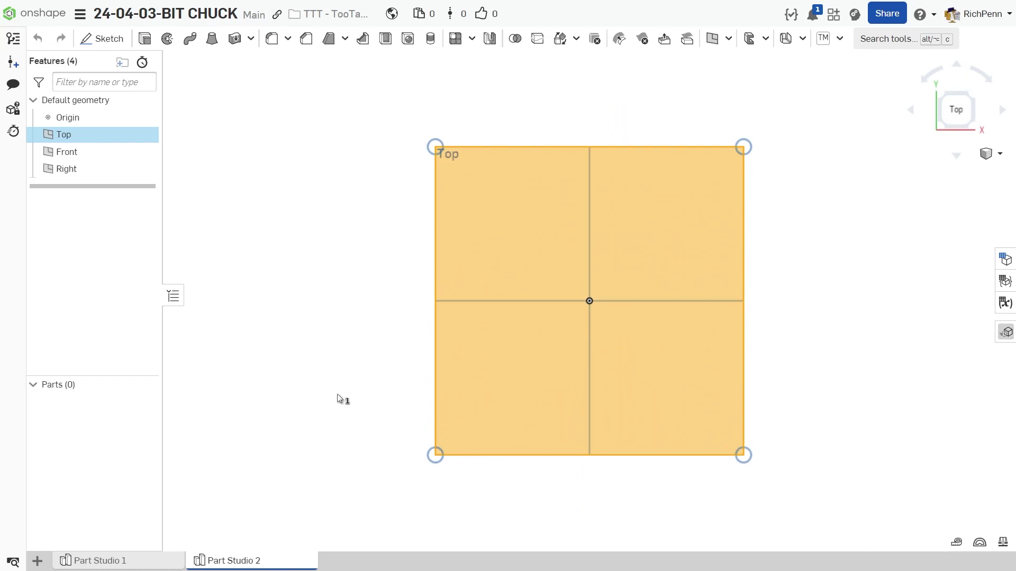
pyautogui.hotkey('shift', 's')
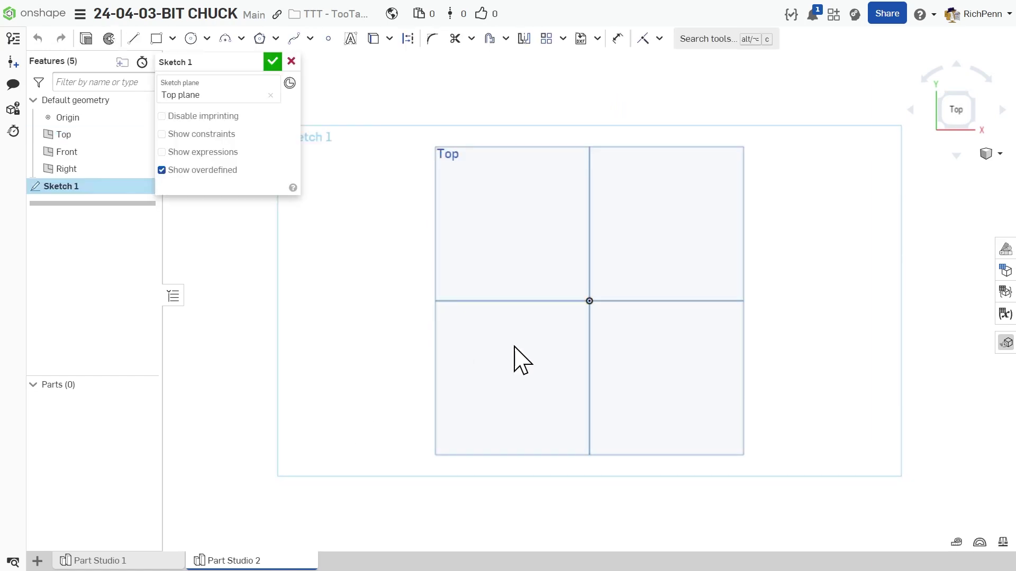
pyautogui.press('c')
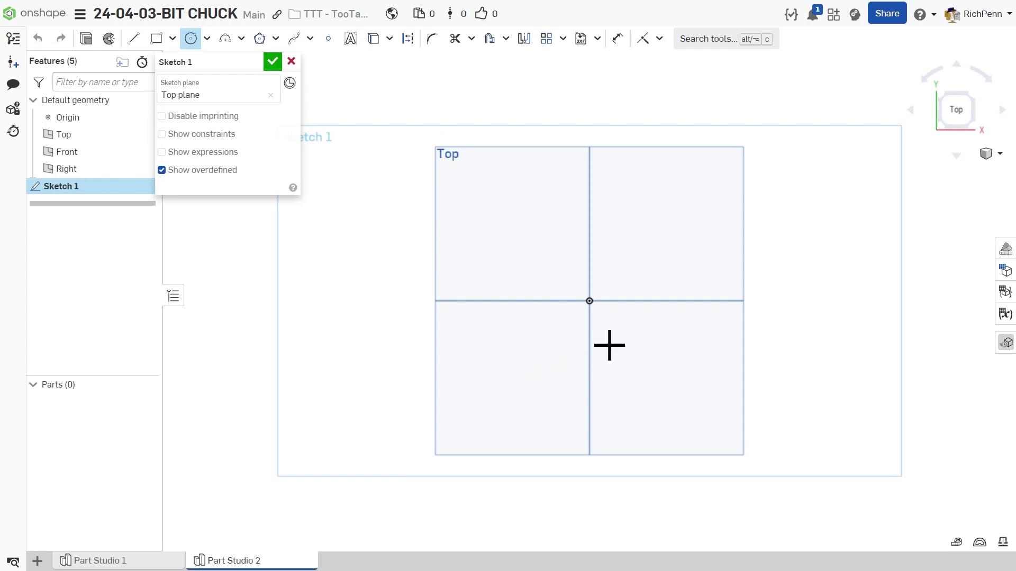
pyautogui.click(589, 300)
pyautogui.click(619, 349)
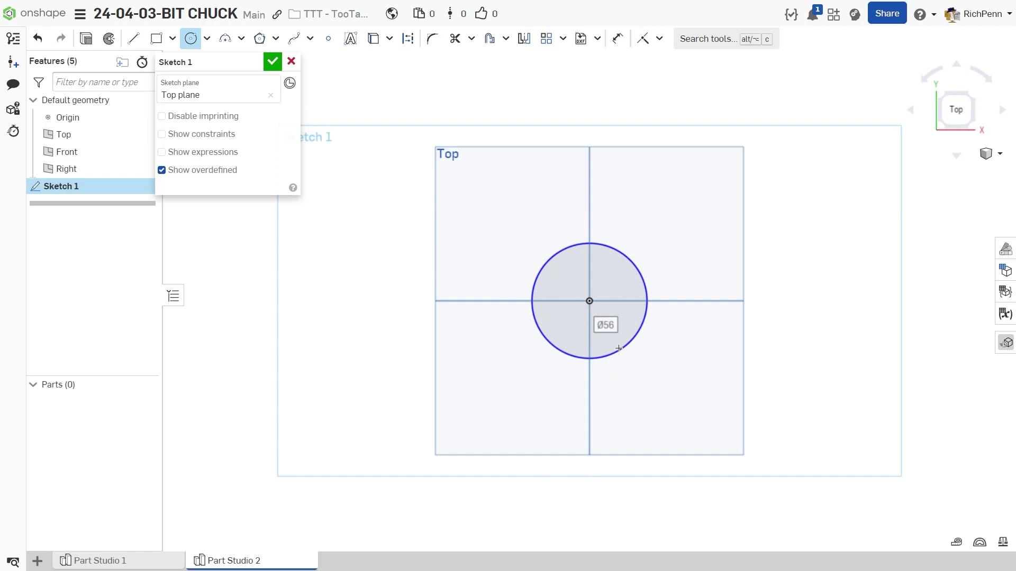
pyautogui.write('20')
pyautogui.press('Return')
# Add a concentric 12 mm diameter circle at the origin and finish the sketch
pyautogui.scroll(8, 617, 348)
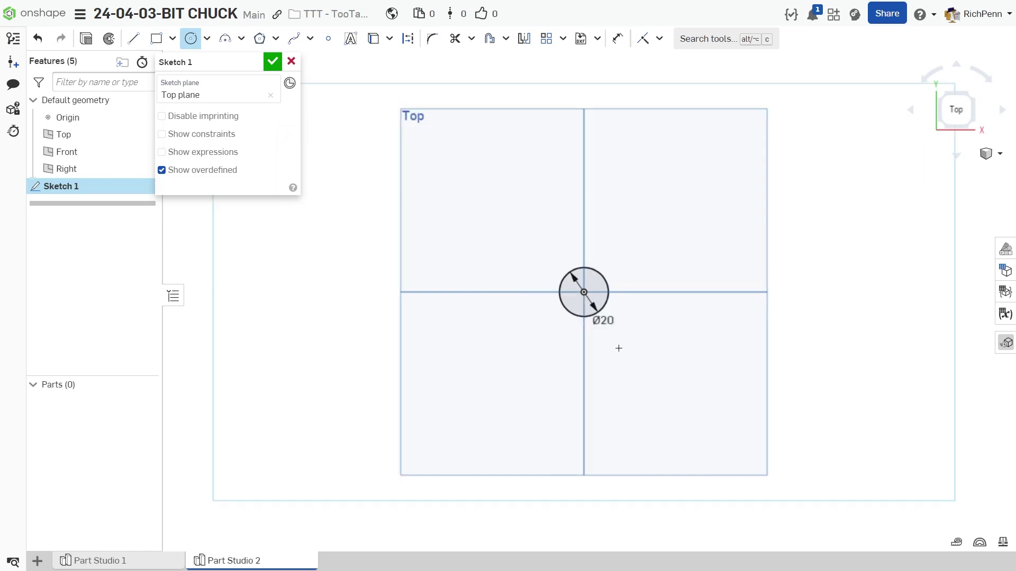
pyautogui.moveTo(656, 407); pyautogui.dragTo(726, 562, button='middle')
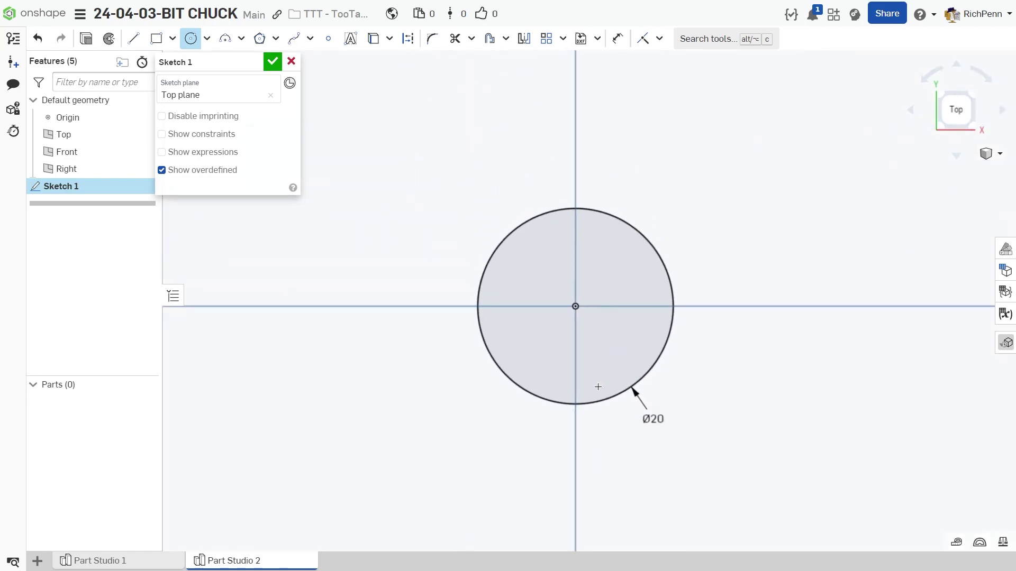
pyautogui.click(575, 307)
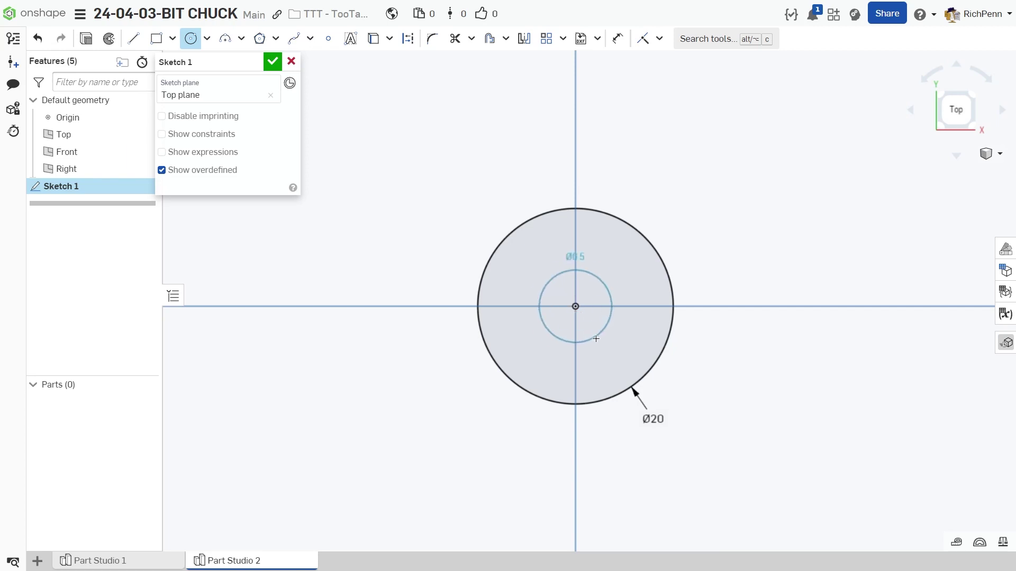
pyautogui.click(609, 360)
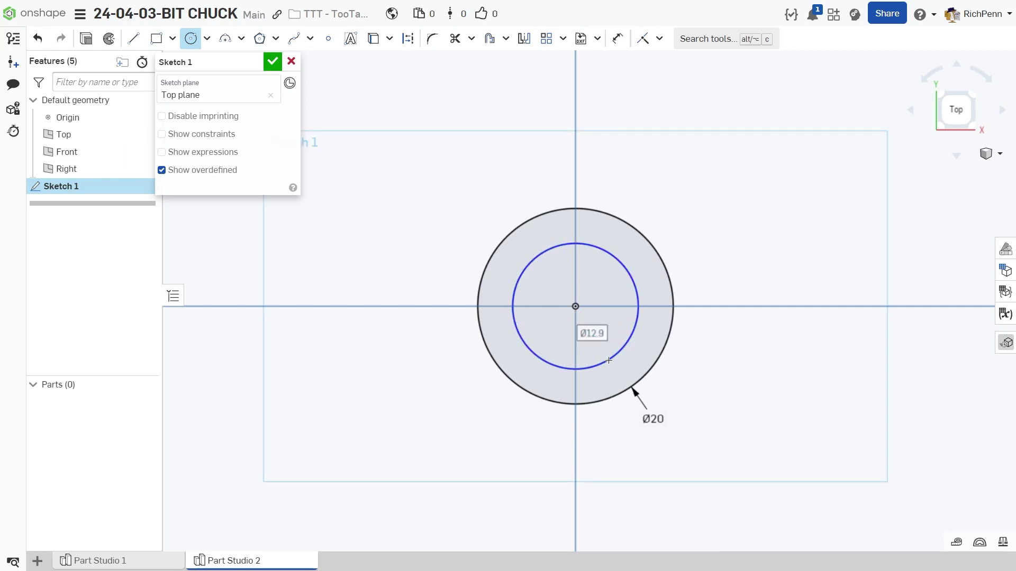
pyautogui.write('12')
pyautogui.press('Return')
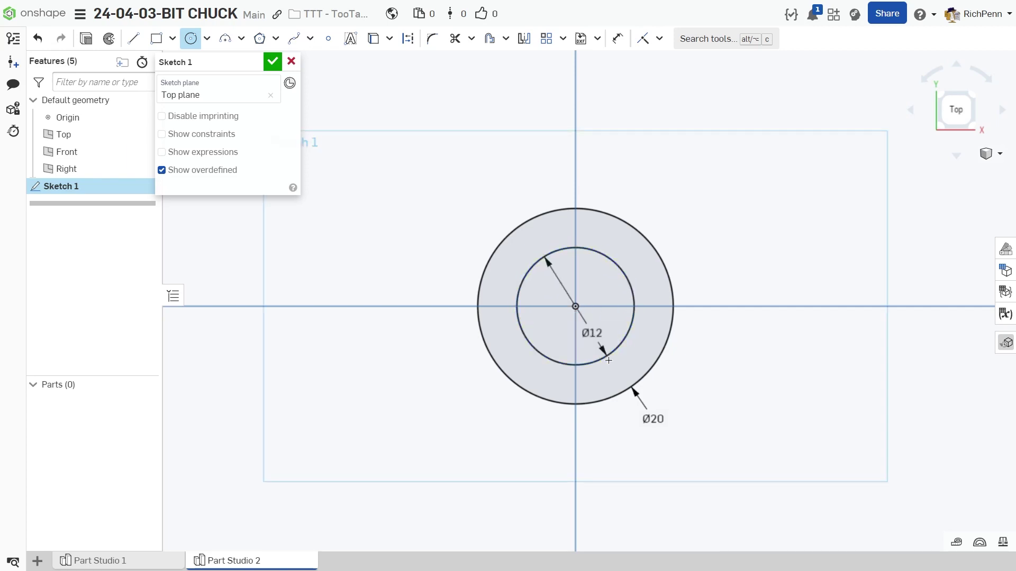
pyautogui.moveTo(463, 461); pyautogui.dragTo(447, 419, button='right')
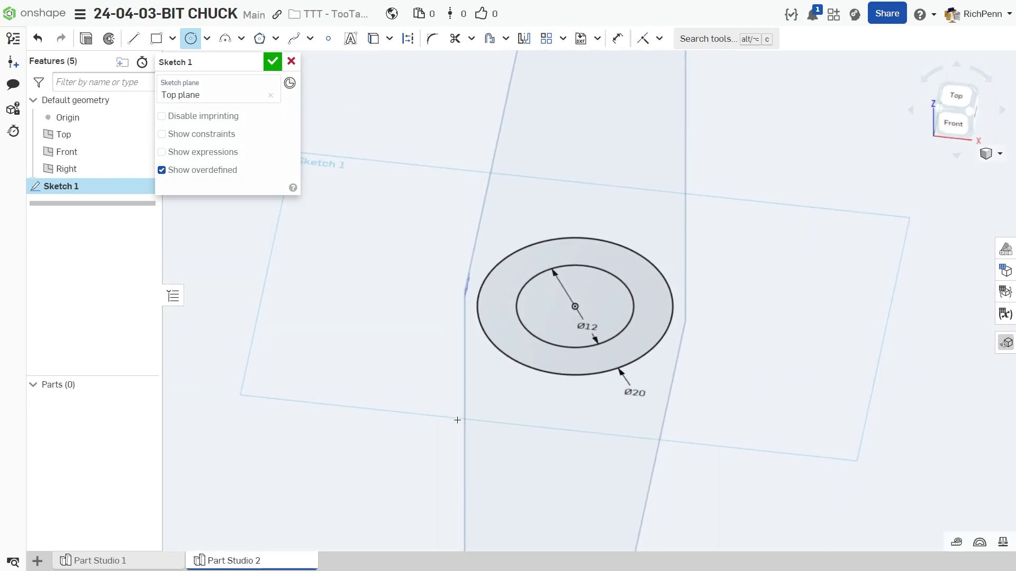
pyautogui.click(272, 61)
# Extrude the ring between the two circles as a new solid with a 20 mm blind depth
pyautogui.click(145, 38)
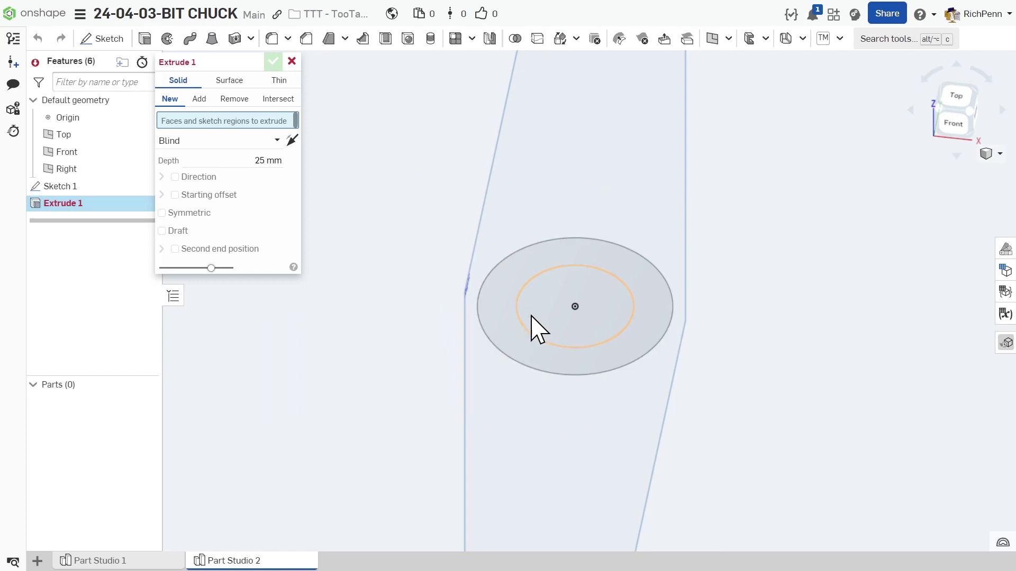
pyautogui.click(506, 330)
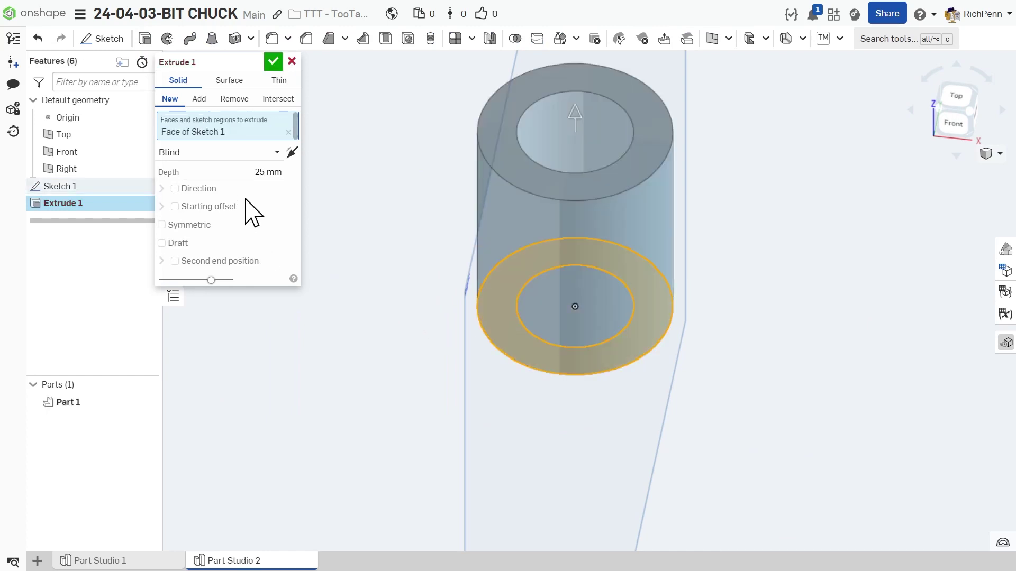
pyautogui.click(254, 172)
pyautogui.write('20')
pyautogui.press('Return')
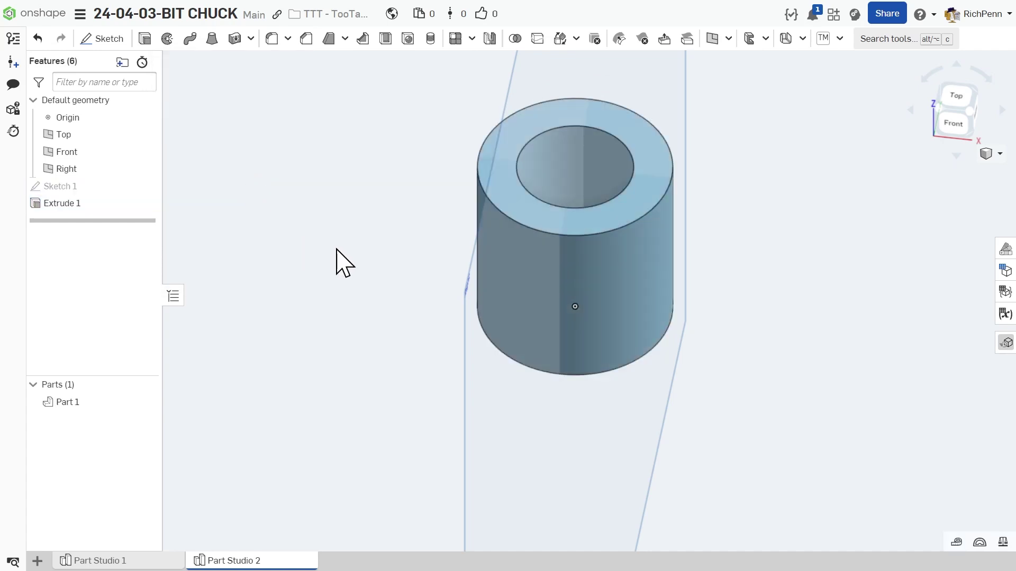
pyautogui.hotkey('shift', '5')
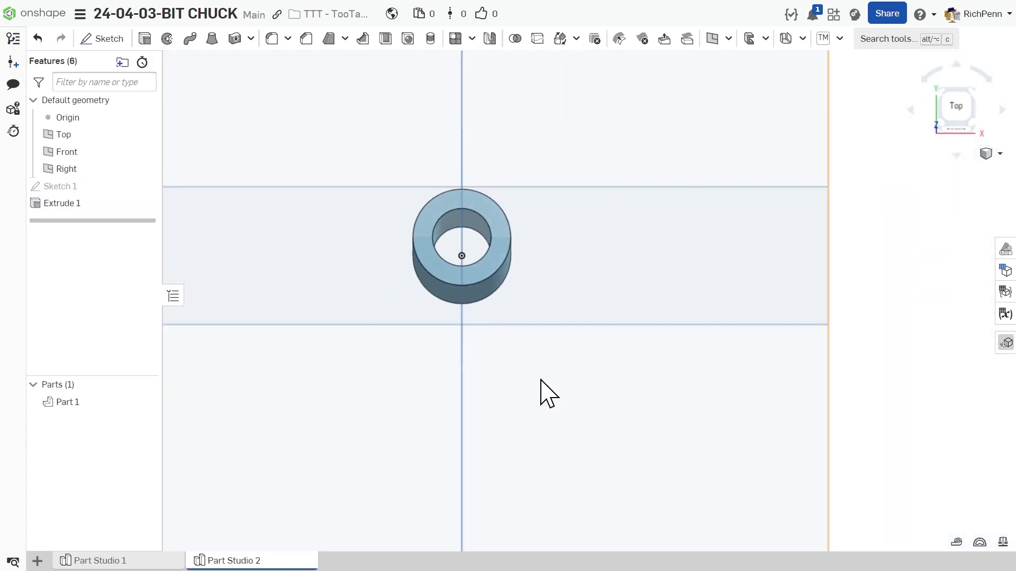
pyautogui.hotkey('shift', '7')
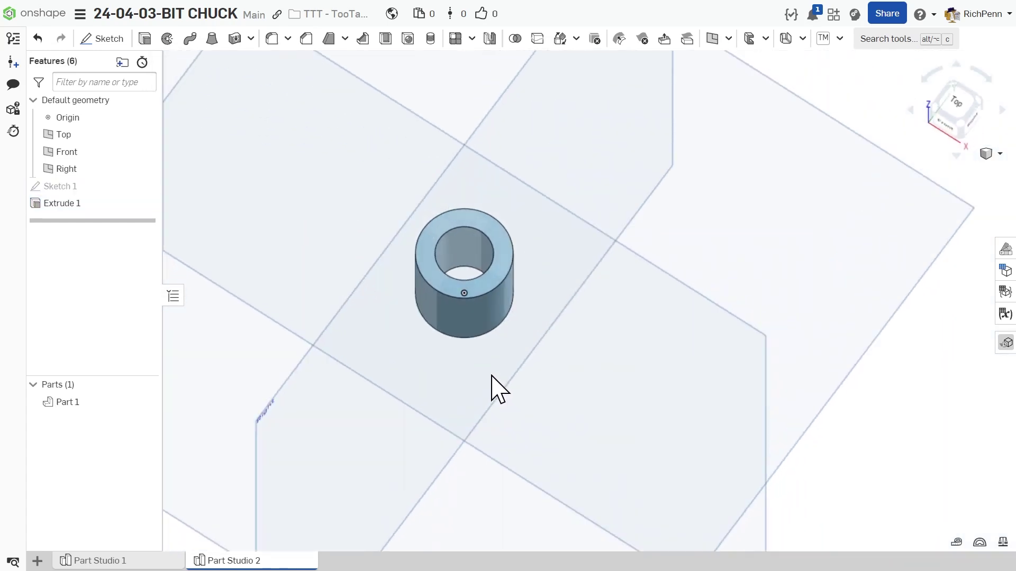
pyautogui.moveTo(521, 374); pyautogui.dragTo(510, 324, button='right')
pyautogui.moveTo(487, 272); pyautogui.dragTo(653, 242, button='right')
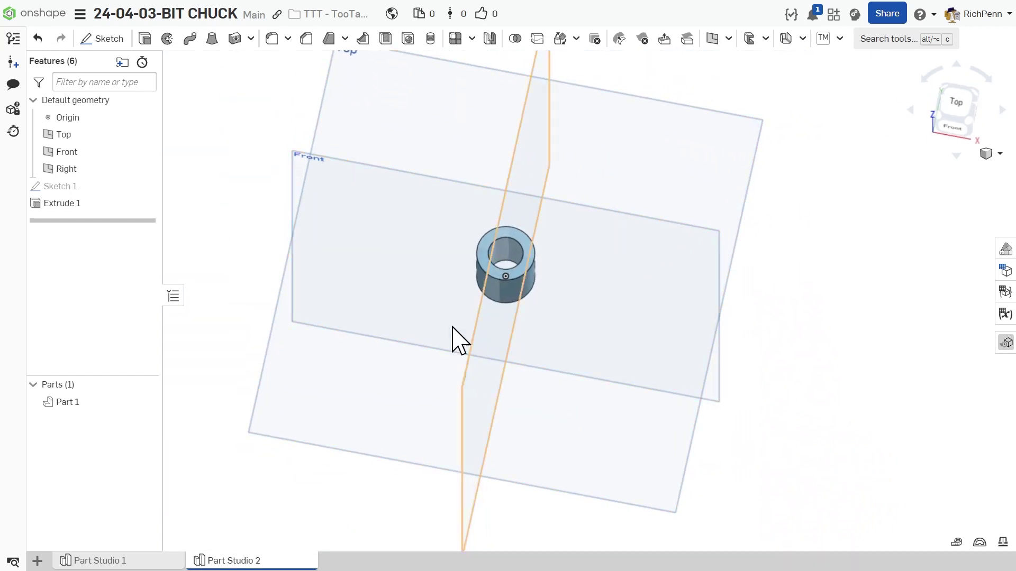
pyautogui.moveTo(529, 396); pyautogui.dragTo(544, 390, button='right')
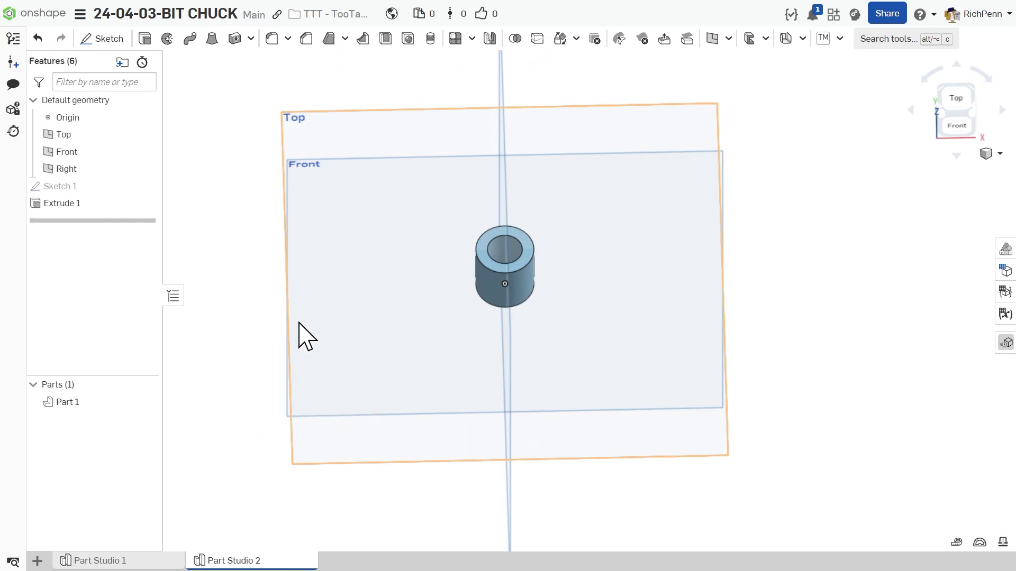
# Delete the ring's sketch and its extrusion from the feature list
pyautogui.click(108, 206)
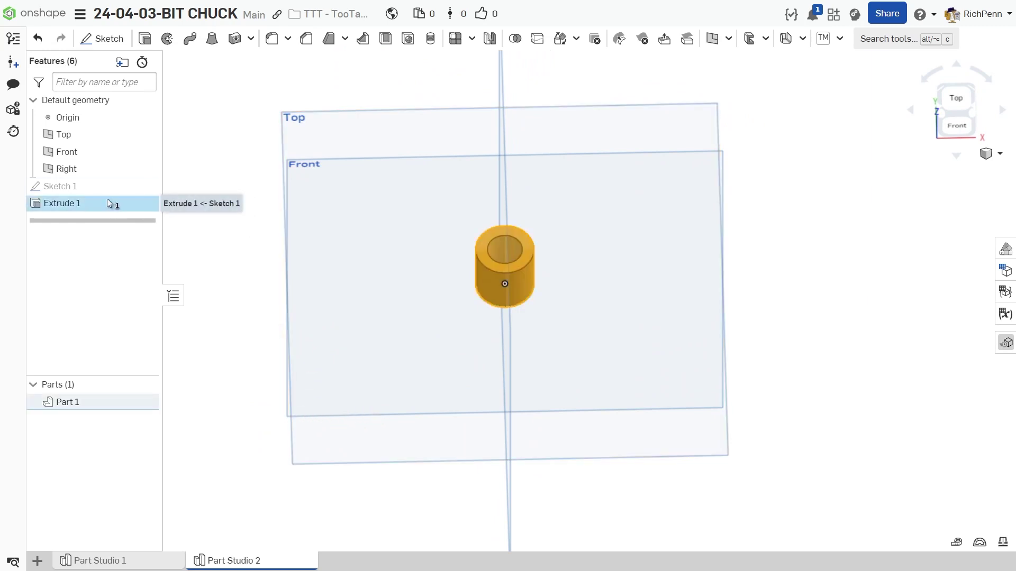
pyautogui.keyDown('shift'); pyautogui.click(109, 185); pyautogui.keyUp('shift')
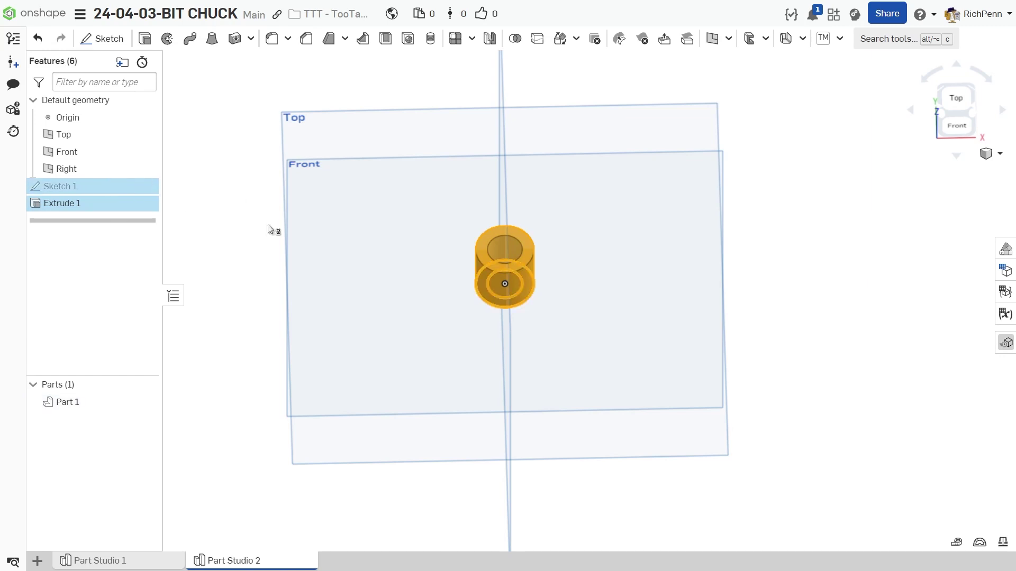
pyautogui.press('Delete')
# Sketch a 20 mm diameter circle on the Top plane, centred on the horizontal axis left of the origin, with its edge through the origin
pyautogui.moveTo(269, 227); pyautogui.dragTo(302, 179, button='right')
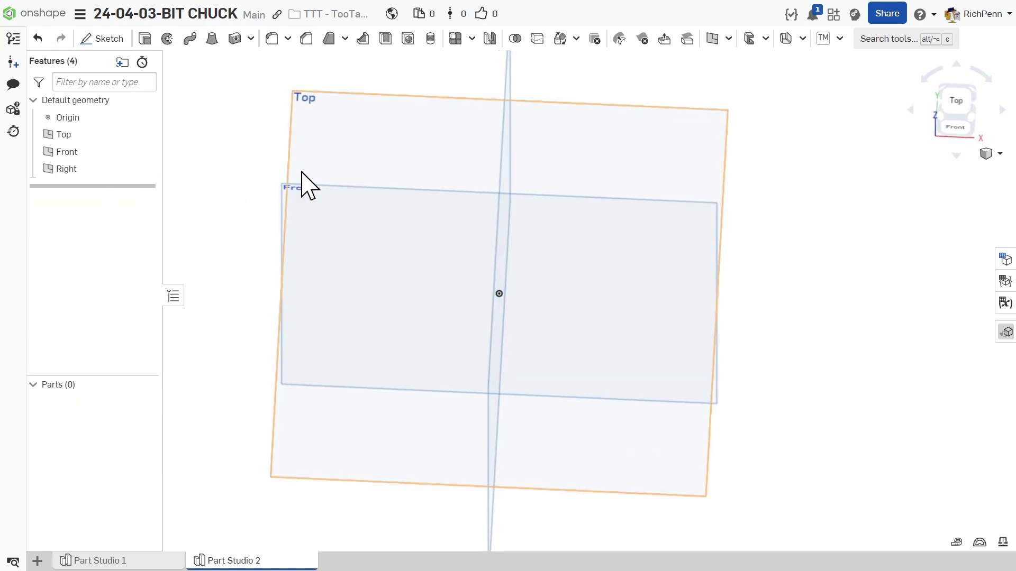
pyautogui.click(370, 114)
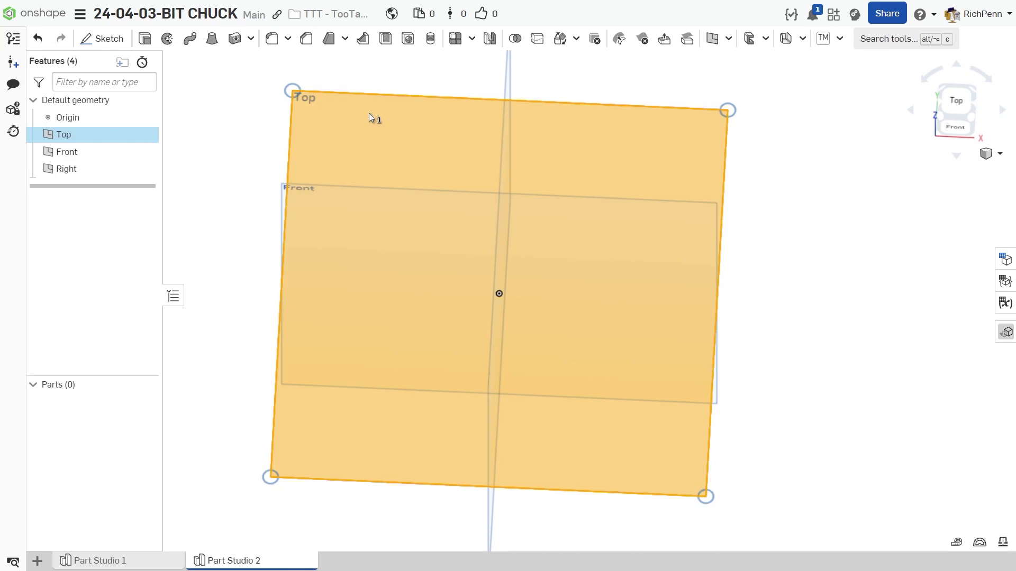
pyautogui.hotkey('shift', 's')
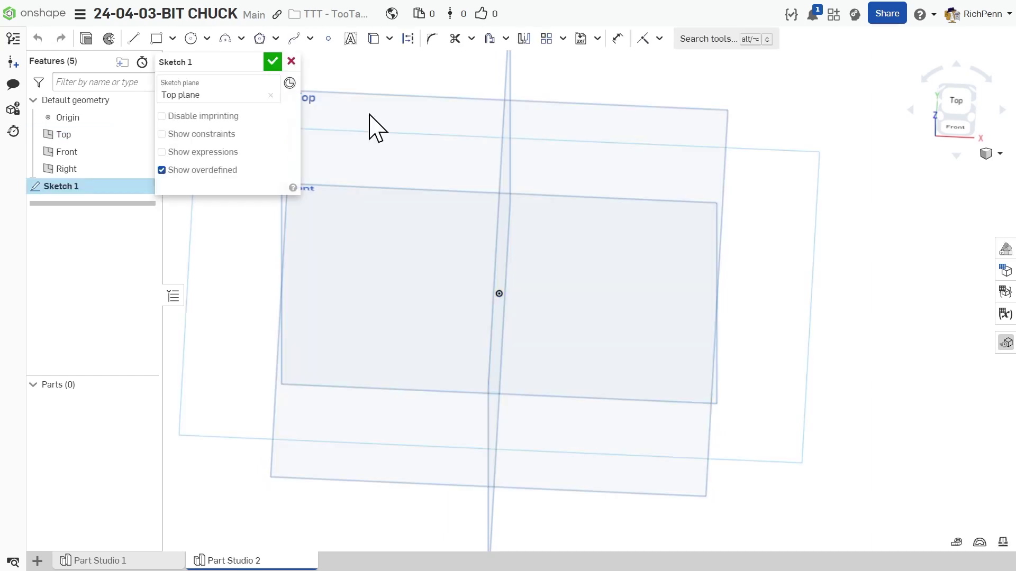
pyautogui.scroll(4, 535, 352)
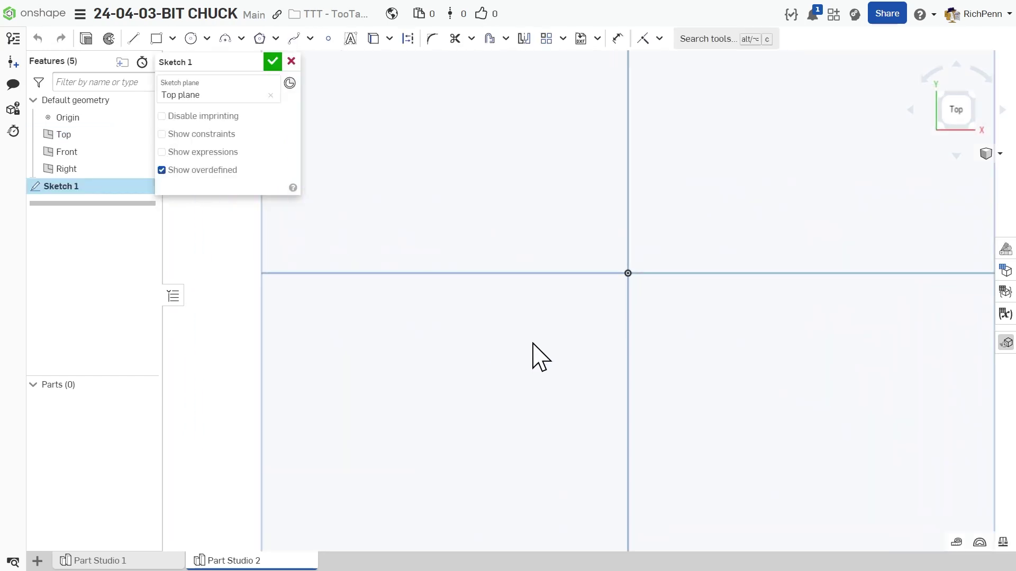
pyautogui.press('c')
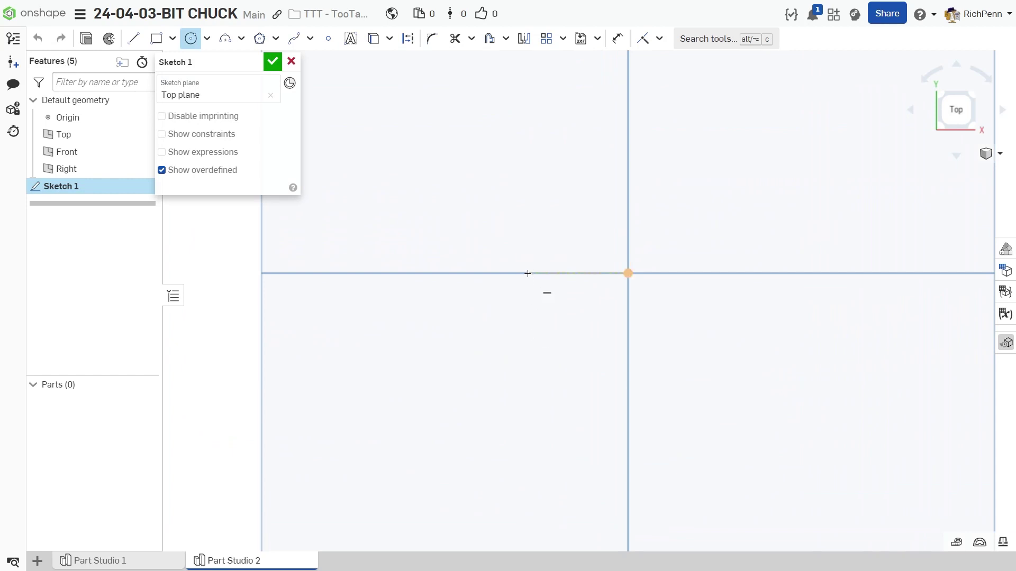
pyautogui.click(528, 274)
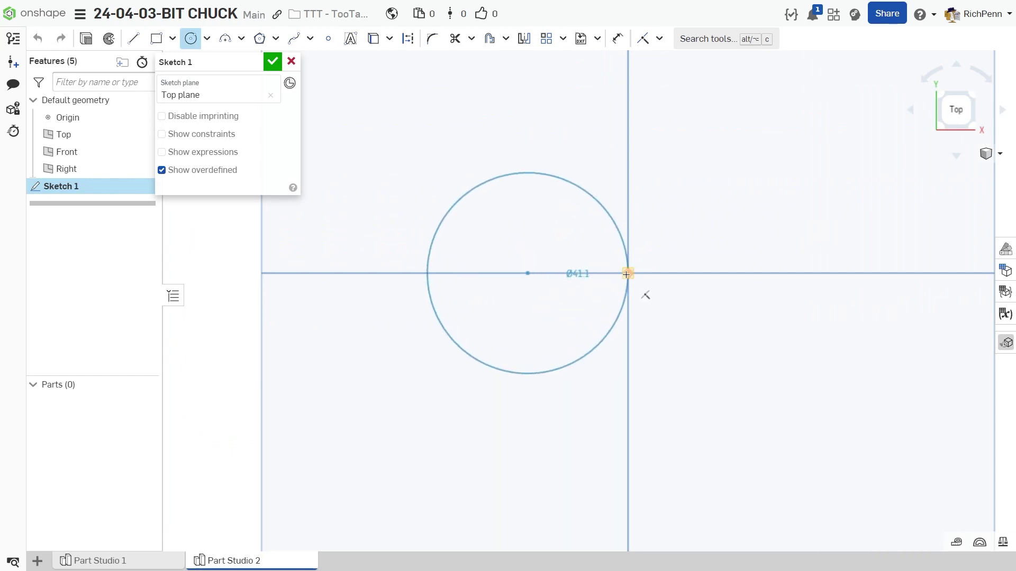
pyautogui.click(627, 273)
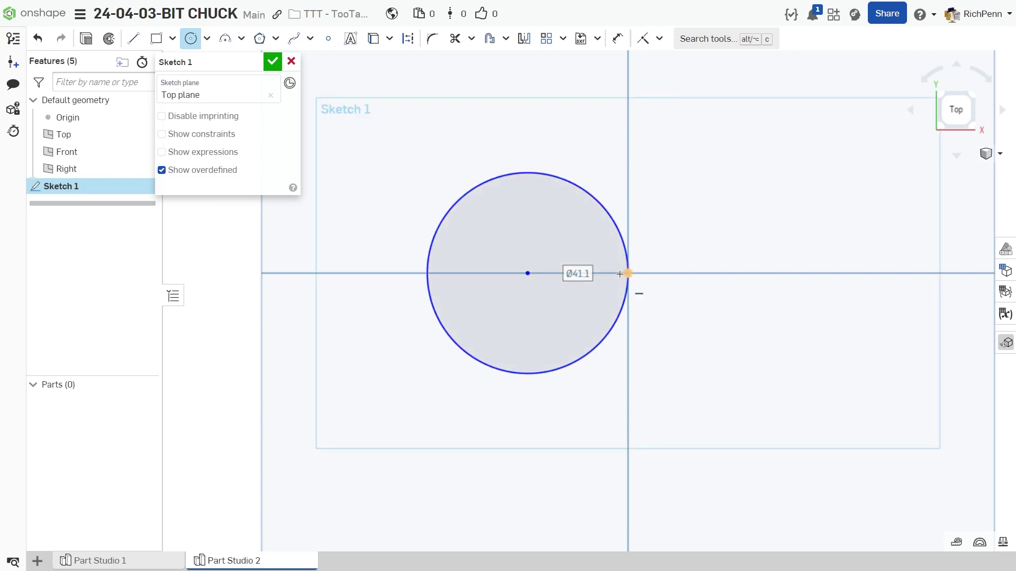
pyautogui.write('20')
pyautogui.press('Return')
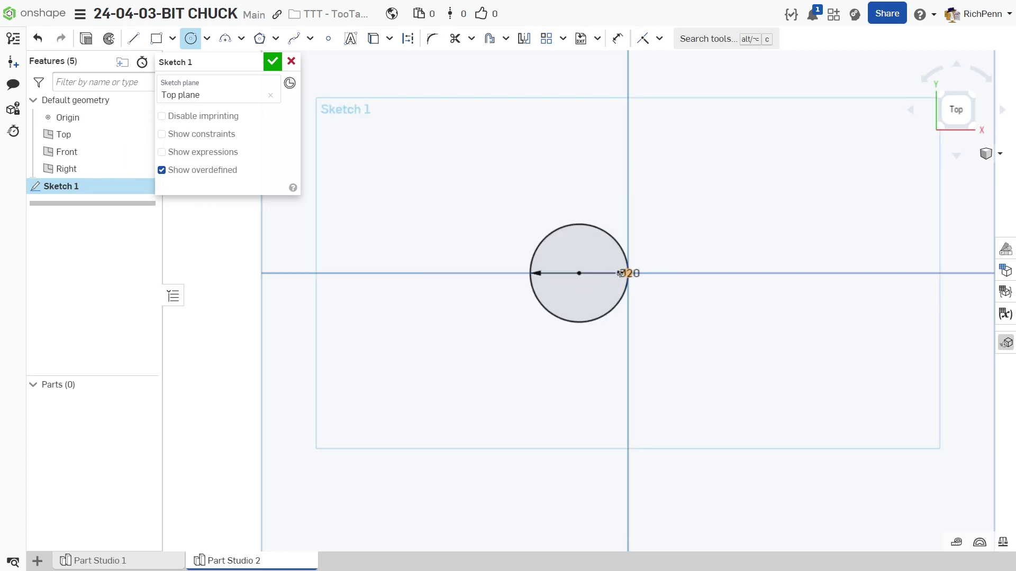
# Draw a 12 mm diameter circle concentric with the 20 mm circle
pyautogui.scroll(5, 620, 274)
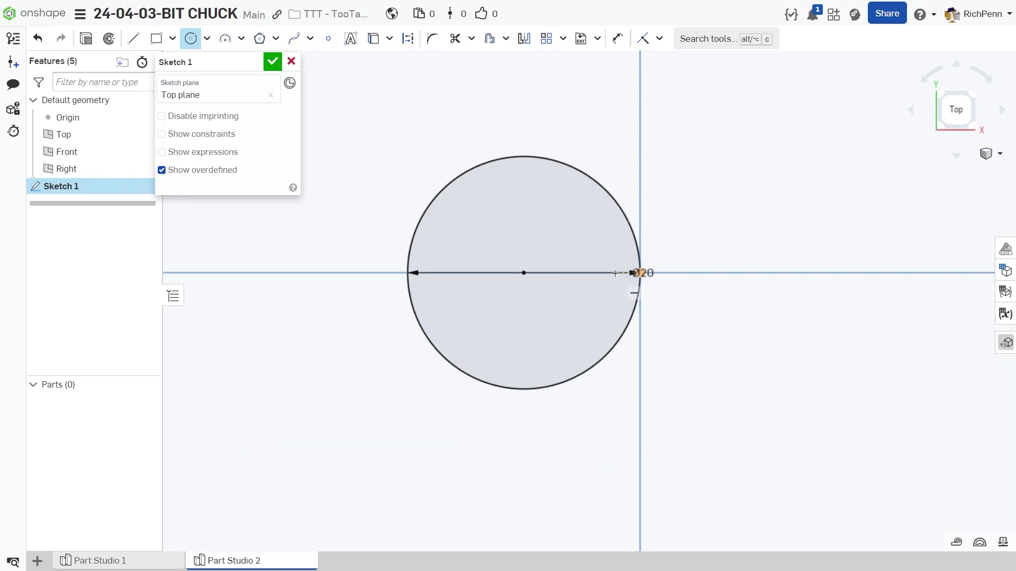
pyautogui.click(523, 273)
pyautogui.write('12')
pyautogui.press('Return')
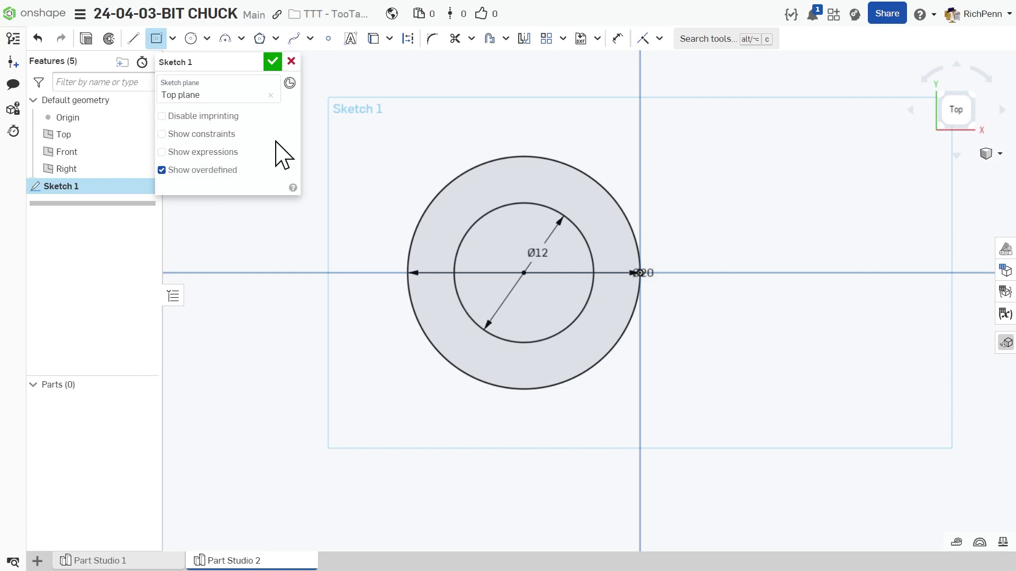
# Draw an upright rectangle centred on the circles, 4 mm wide and 26.1 mm long, extending past the outer circle at both ends
pyautogui.click(157, 41)
pyautogui.click(523, 273)
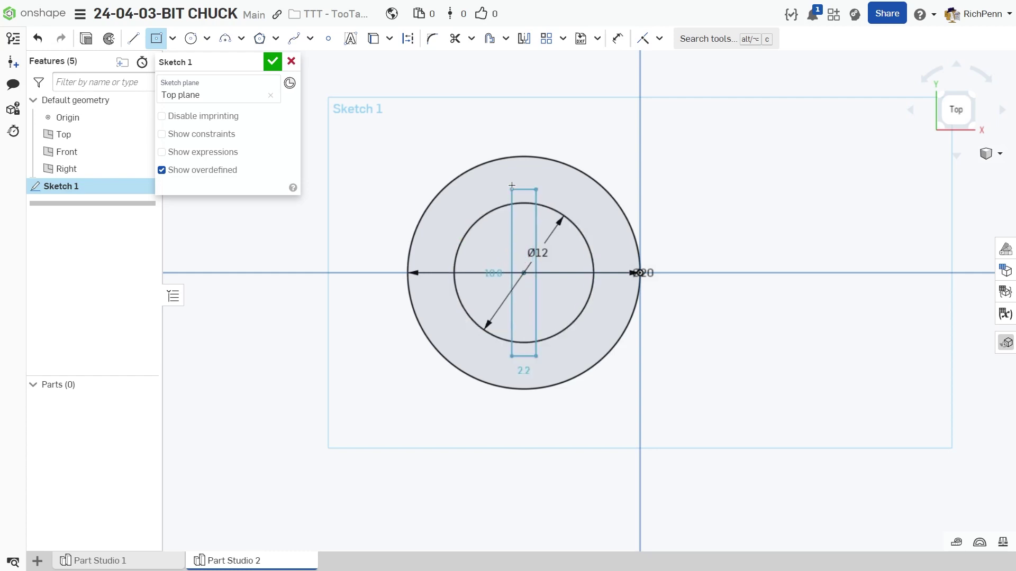
pyautogui.click(500, 121)
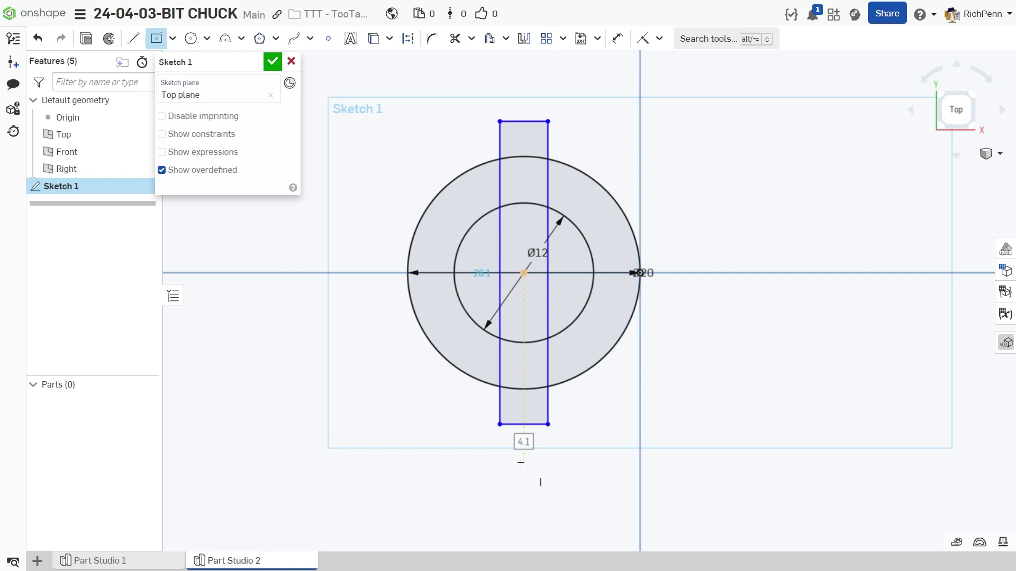
pyautogui.write('4')
pyautogui.press('Return')
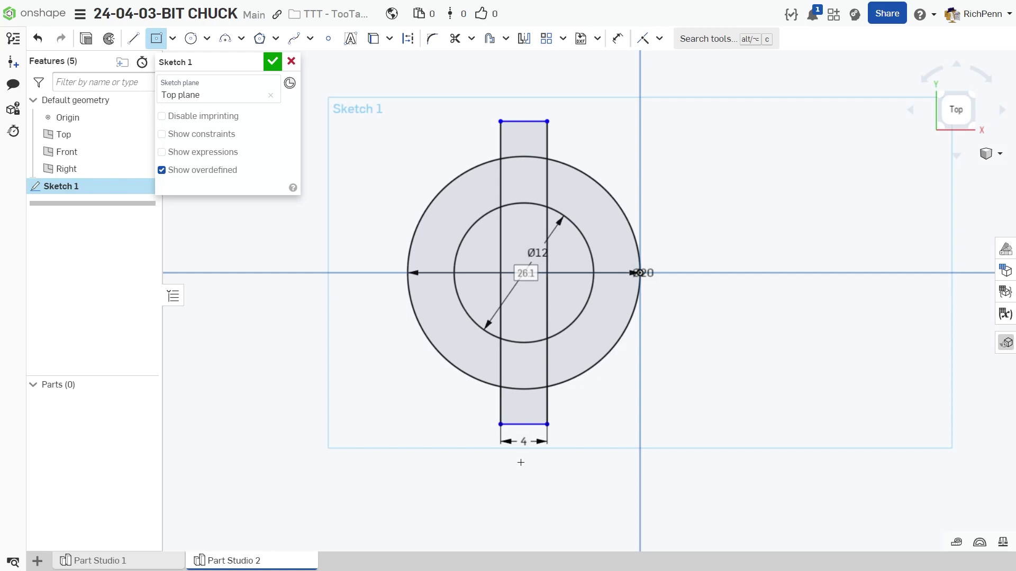
pyautogui.press('Return')
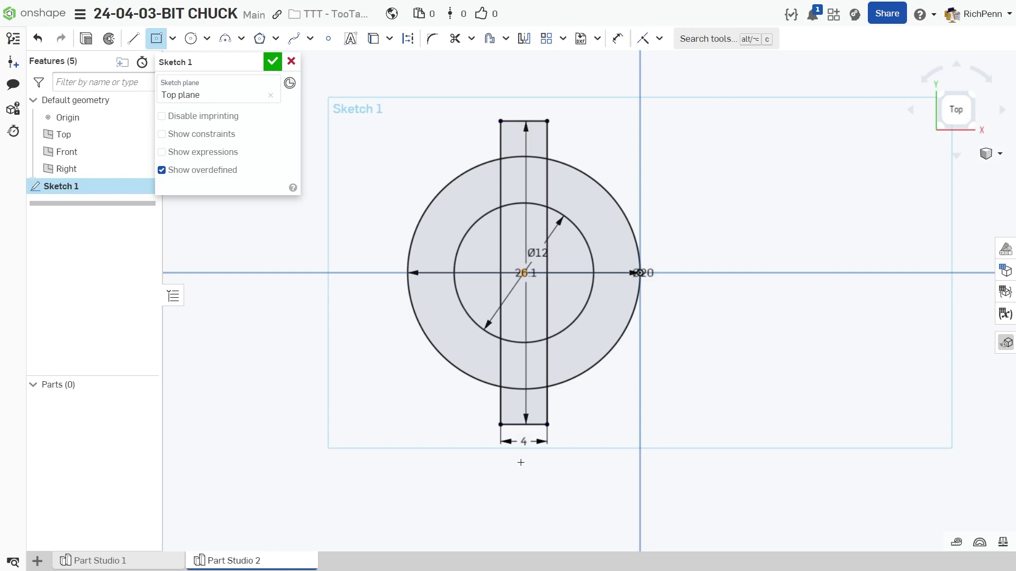
pyautogui.moveTo(239, 453); pyautogui.dragTo(237, 424, button='right')
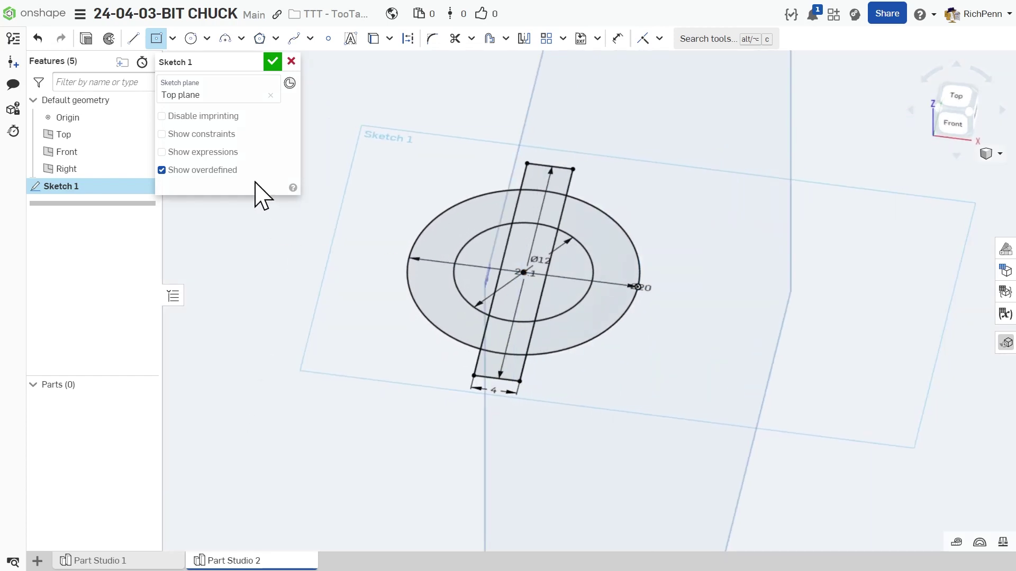
# Finish the sketch and extrude the four regions between the two circles 20 mm downward as a new solid ring
pyautogui.click(272, 61)
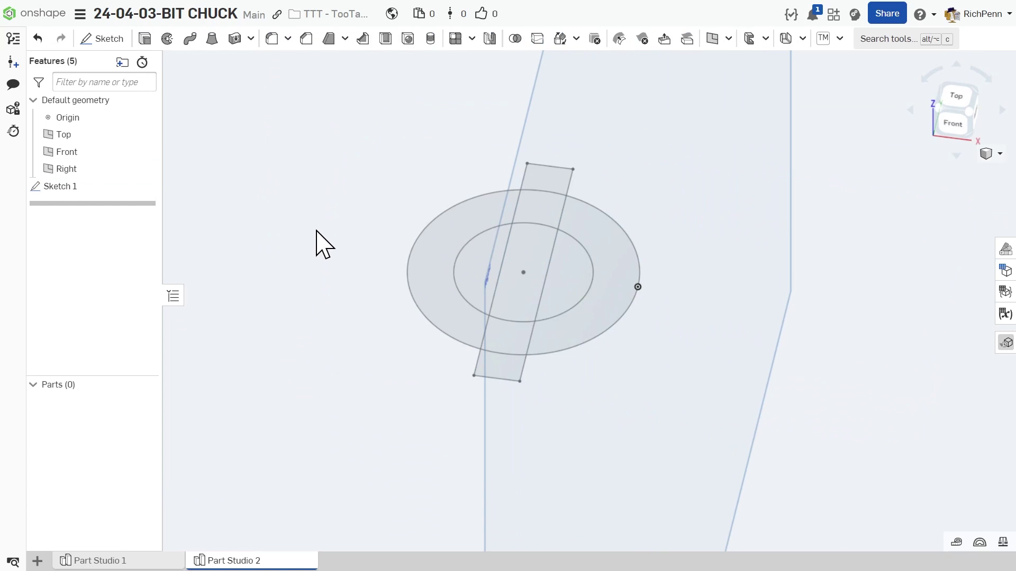
pyautogui.click(146, 39)
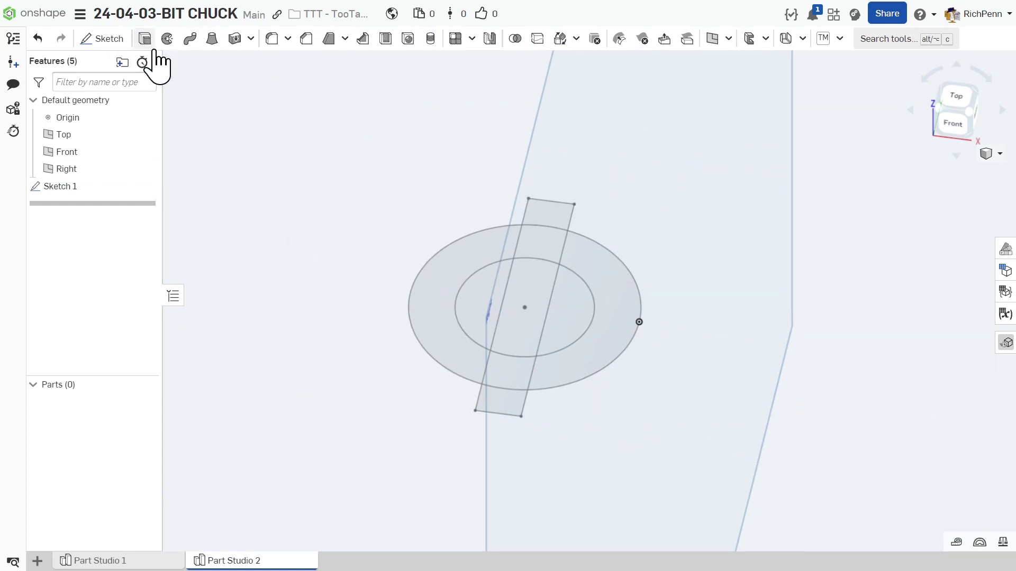
pyautogui.click(433, 299)
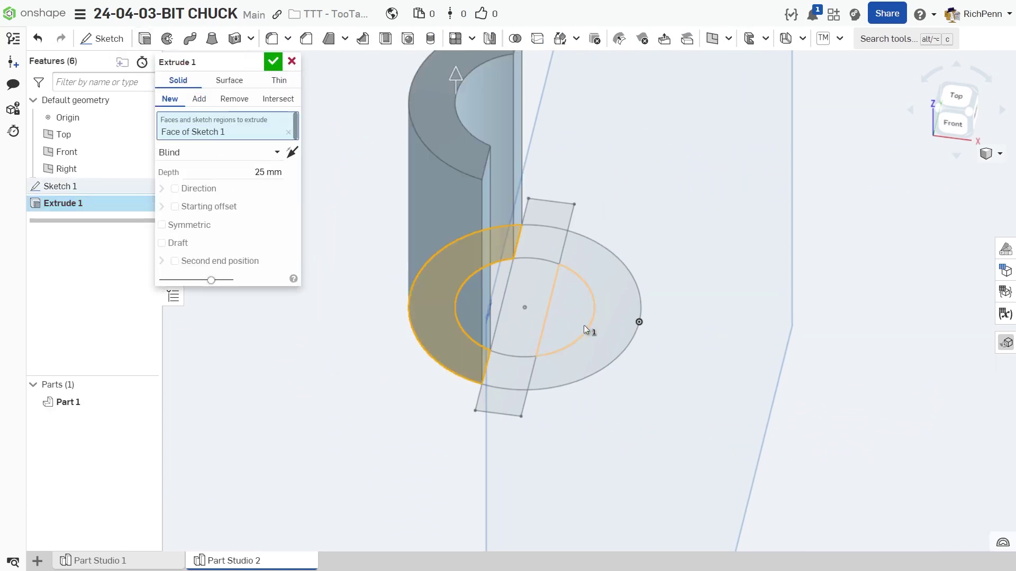
pyautogui.click(593, 308)
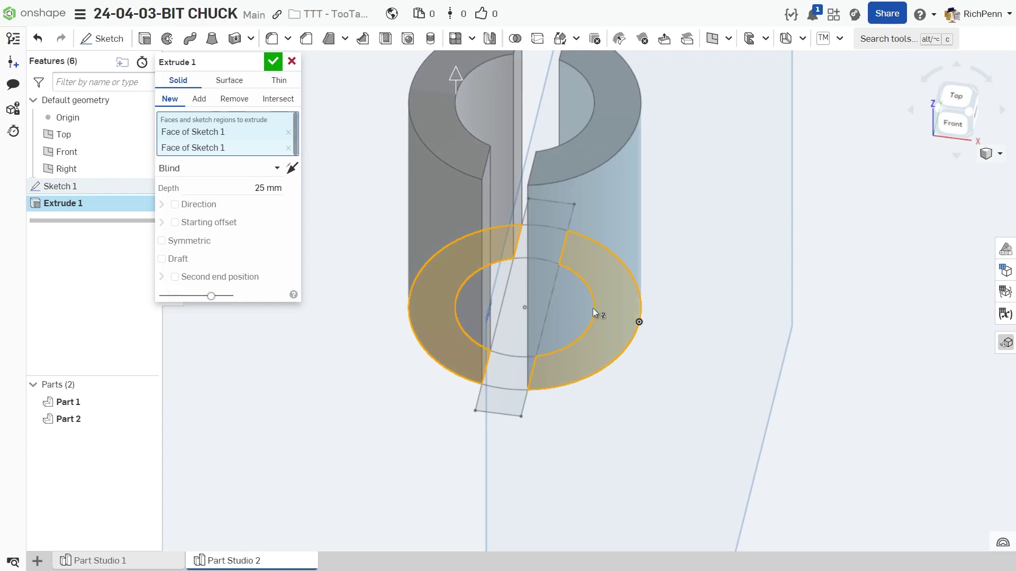
pyautogui.click(541, 242)
pyautogui.click(497, 373)
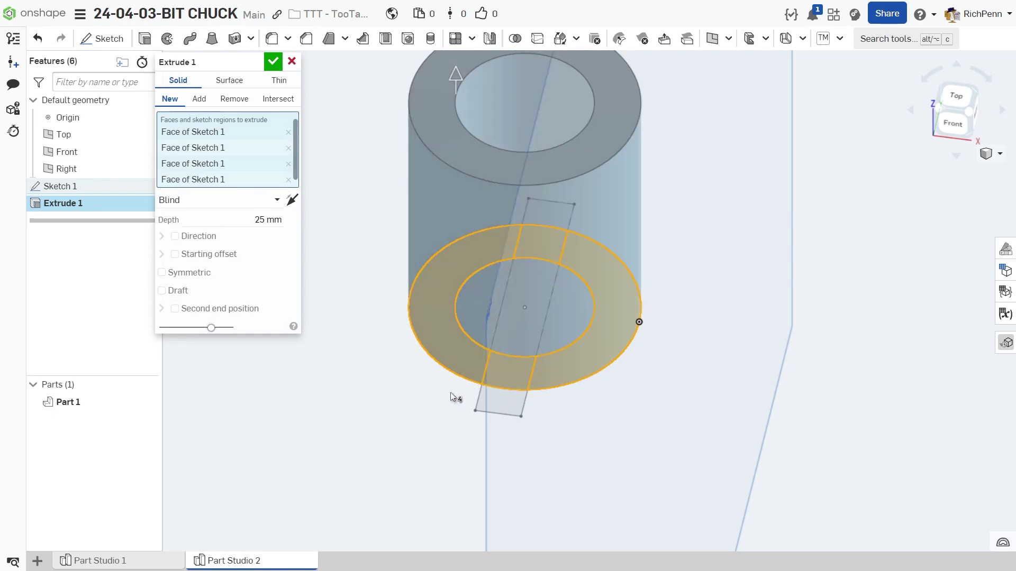
pyautogui.click(292, 200)
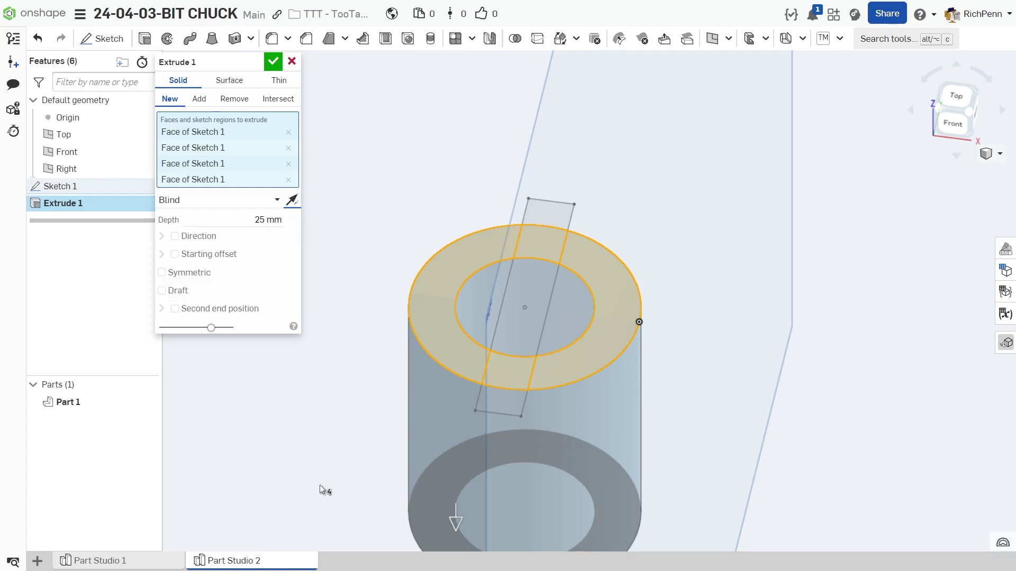
pyautogui.click(255, 219)
pyautogui.write('20')
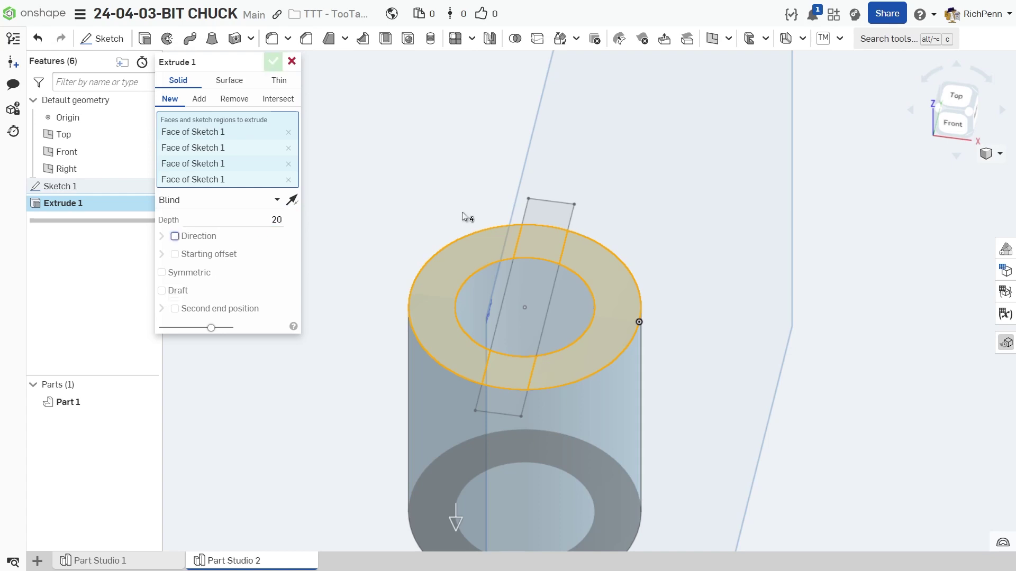
pyautogui.press('Tab')
pyautogui.press('Return')
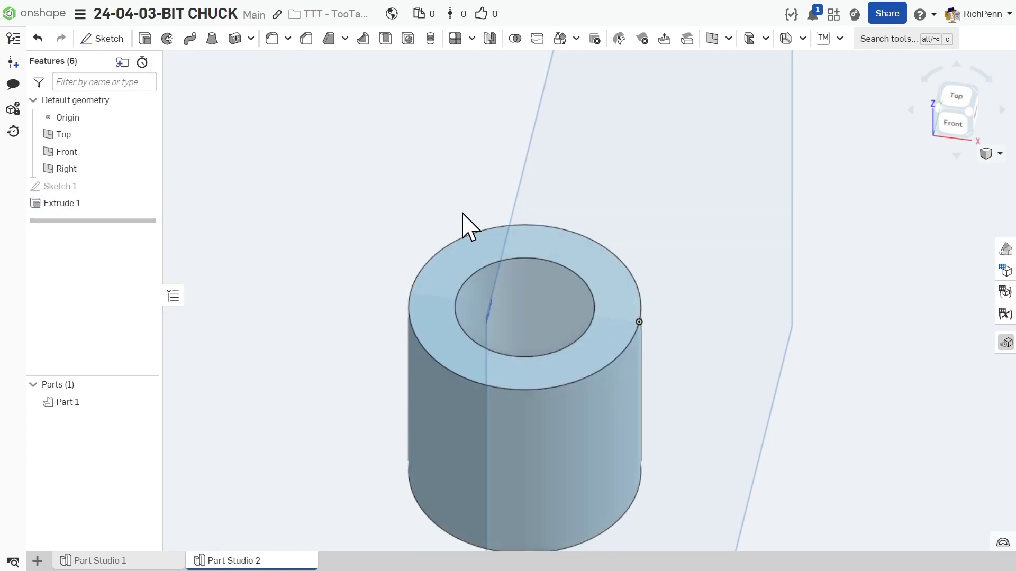
# Show the ring-and-slot sketch and cut the two slot regions crossing the ring wall 12 mm deep with a removing Extrude
pyautogui.press('Up')
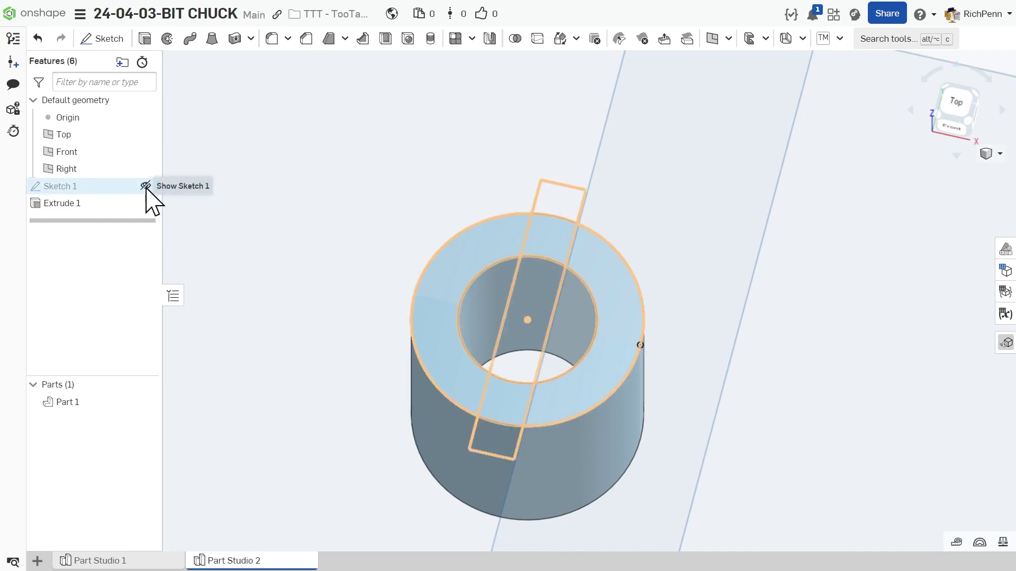
pyautogui.click(148, 186)
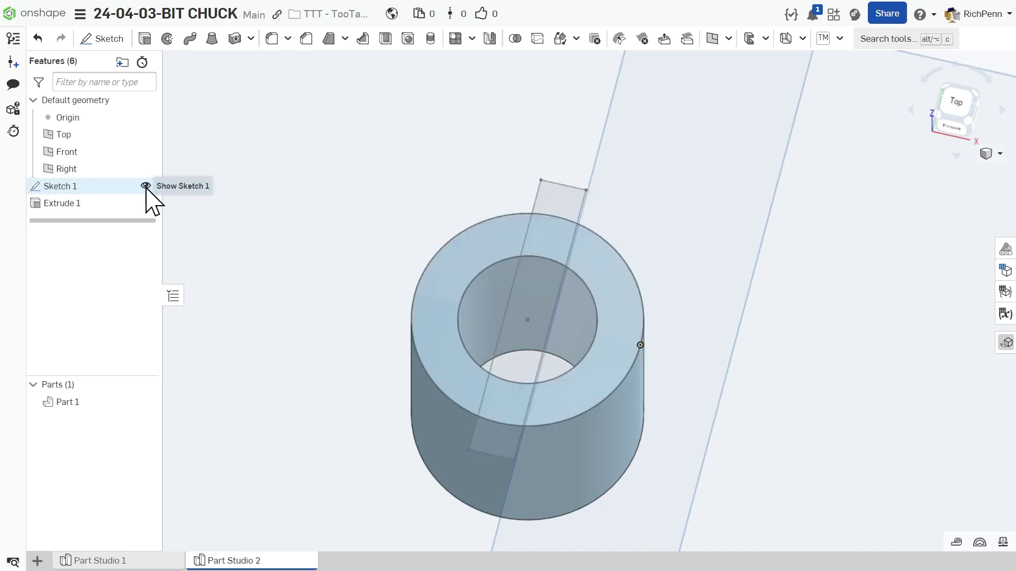
pyautogui.click(504, 399)
pyautogui.click(550, 233)
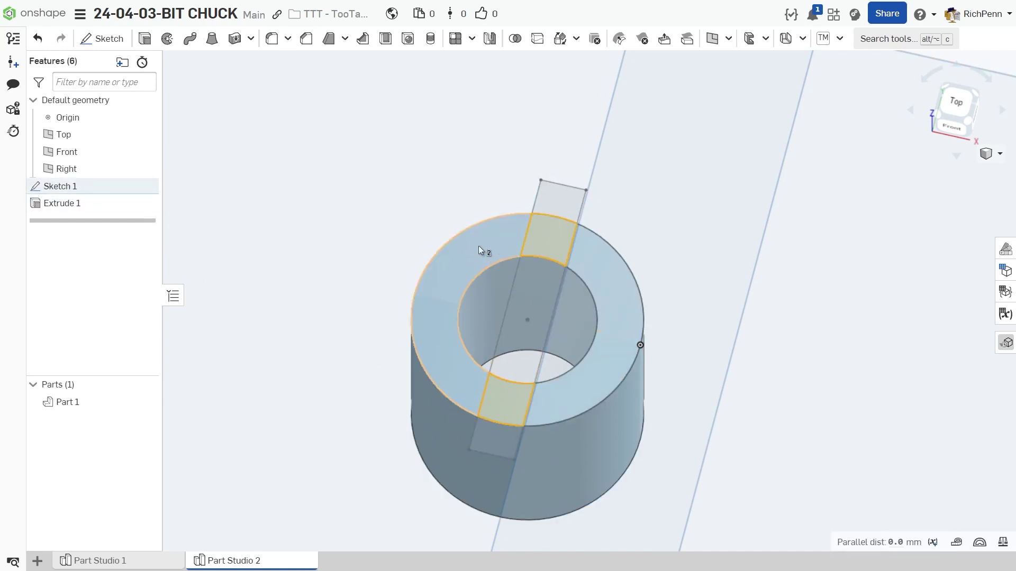
pyautogui.click(144, 41)
pyautogui.click(234, 98)
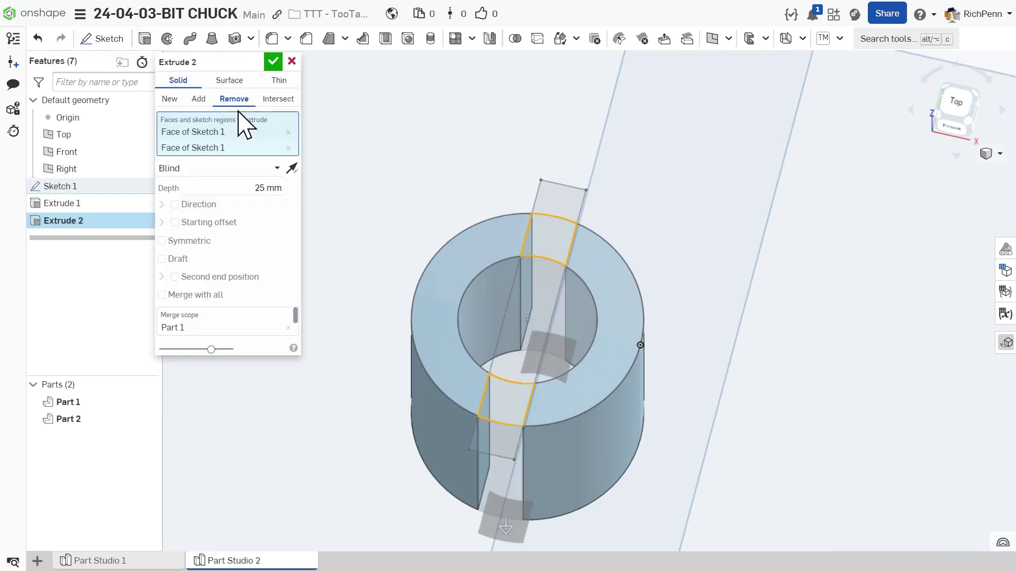
pyautogui.click(249, 188)
pyautogui.write('12')
pyautogui.press('Tab')
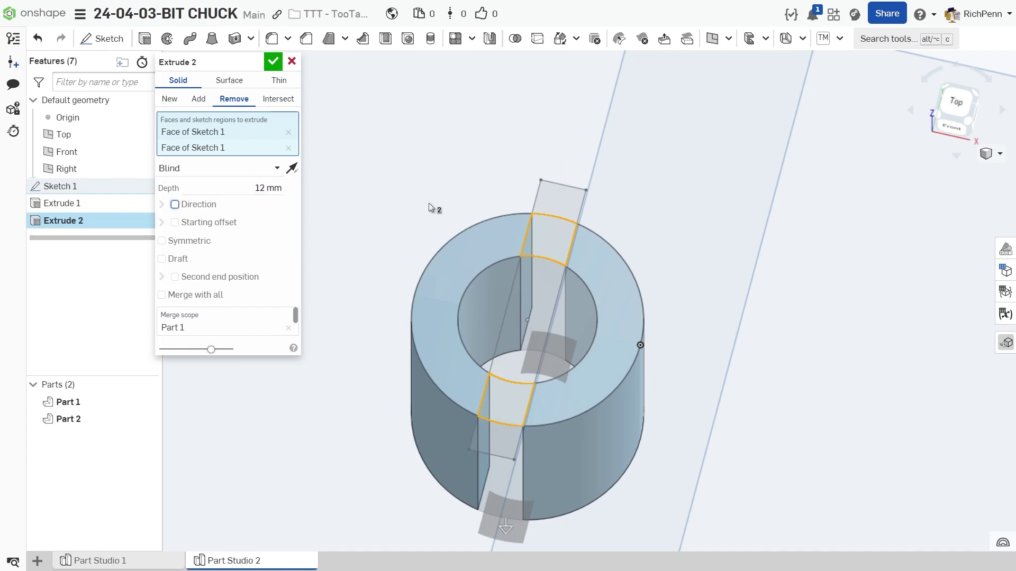
pyautogui.click(273, 62)
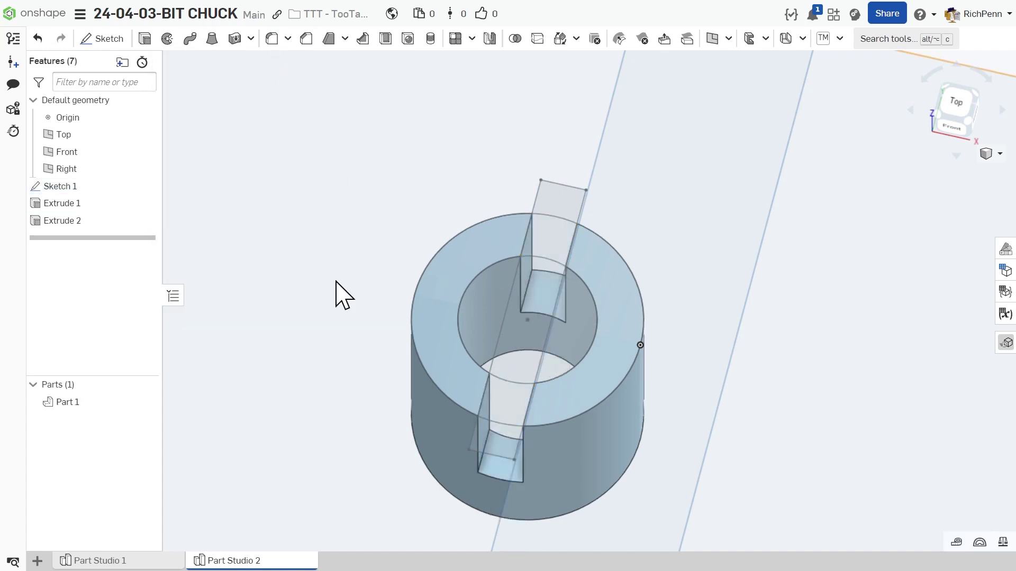
# Chamfer both outer top edges and the outer bottom edge of the ring by 1 mm at 45 degrees
pyautogui.moveTo(291, 358); pyautogui.dragTo(289, 328, button='right')
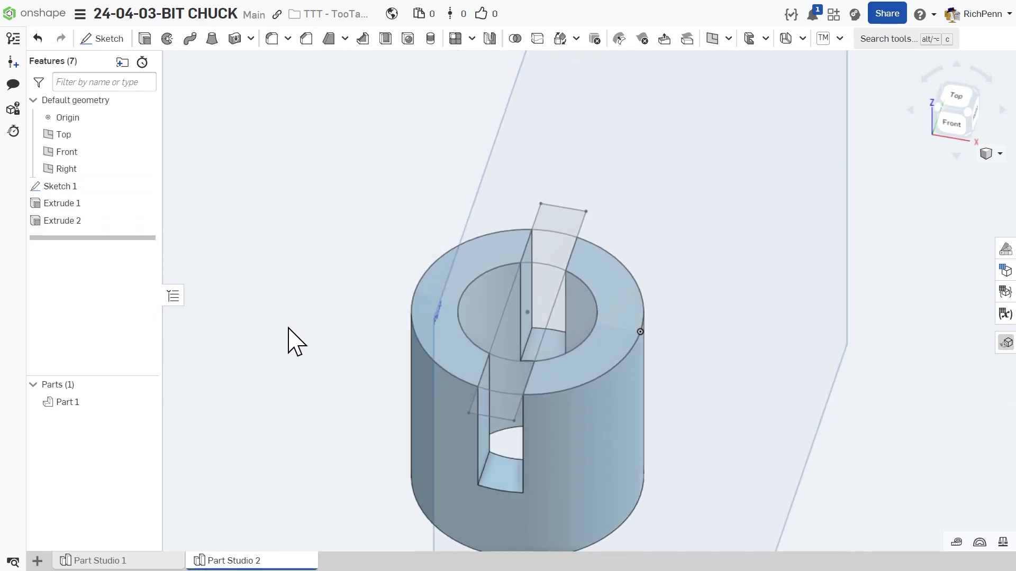
pyautogui.click(307, 41)
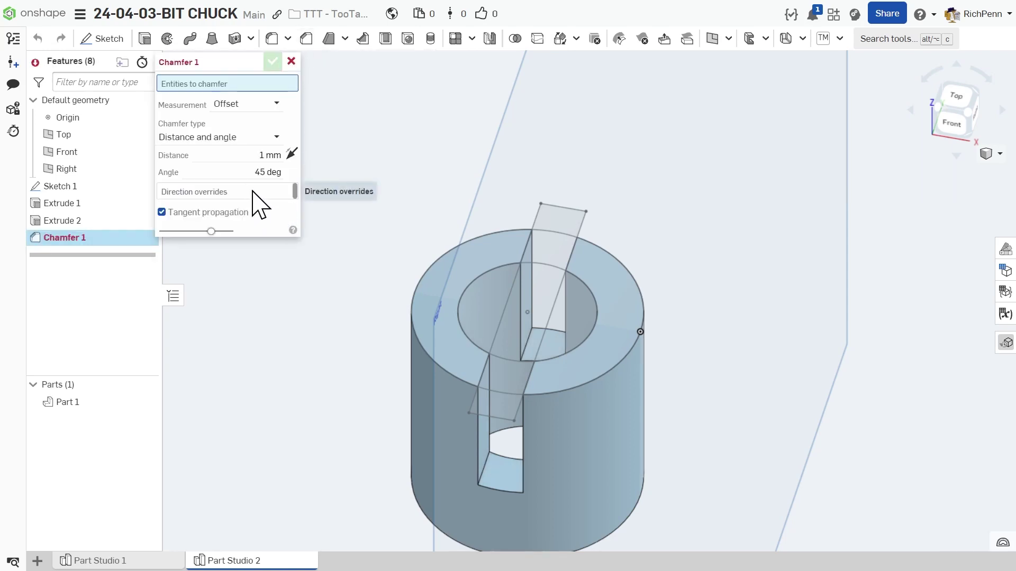
pyautogui.click(419, 343)
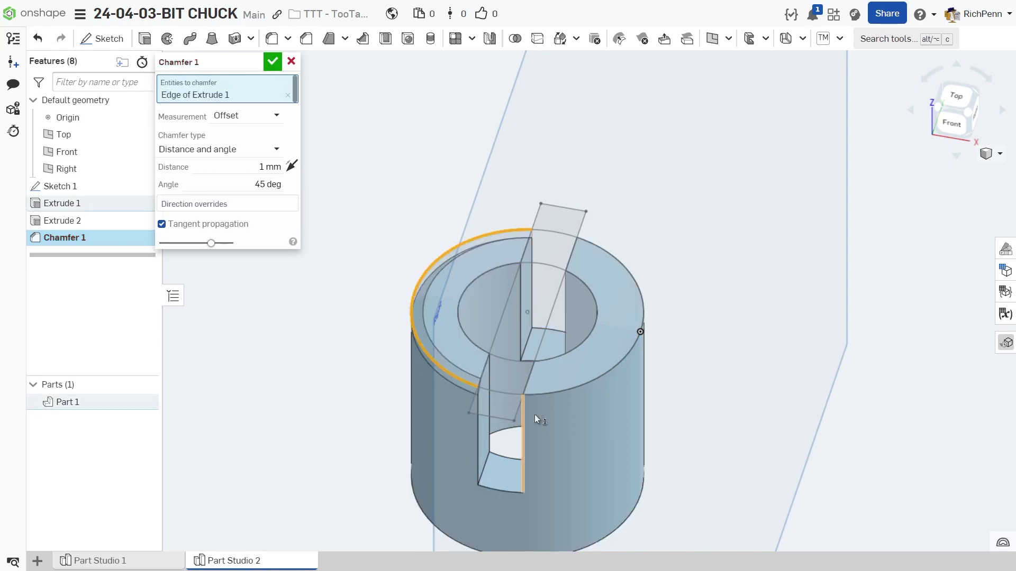
pyautogui.click(582, 391)
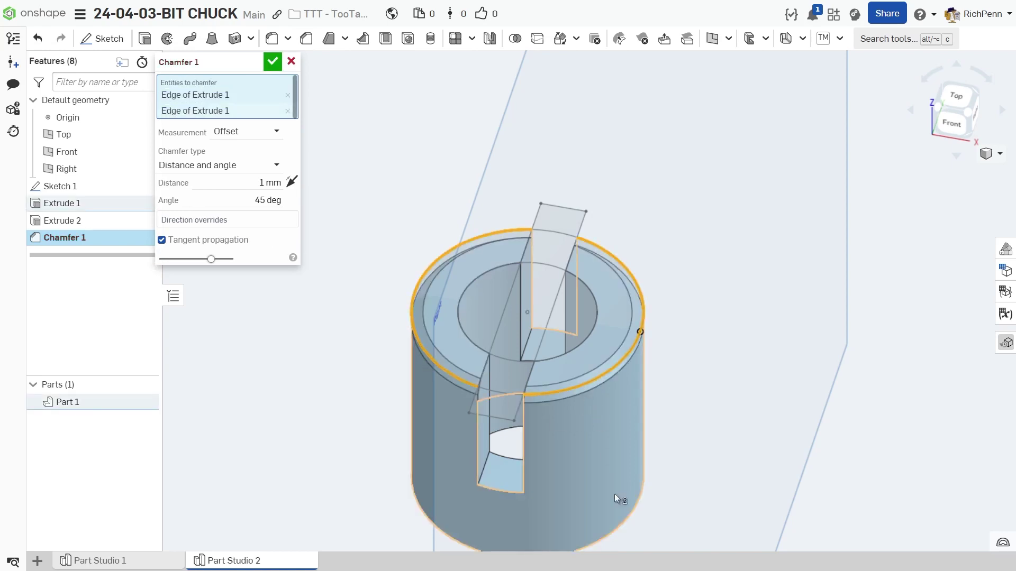
pyautogui.click(617, 527)
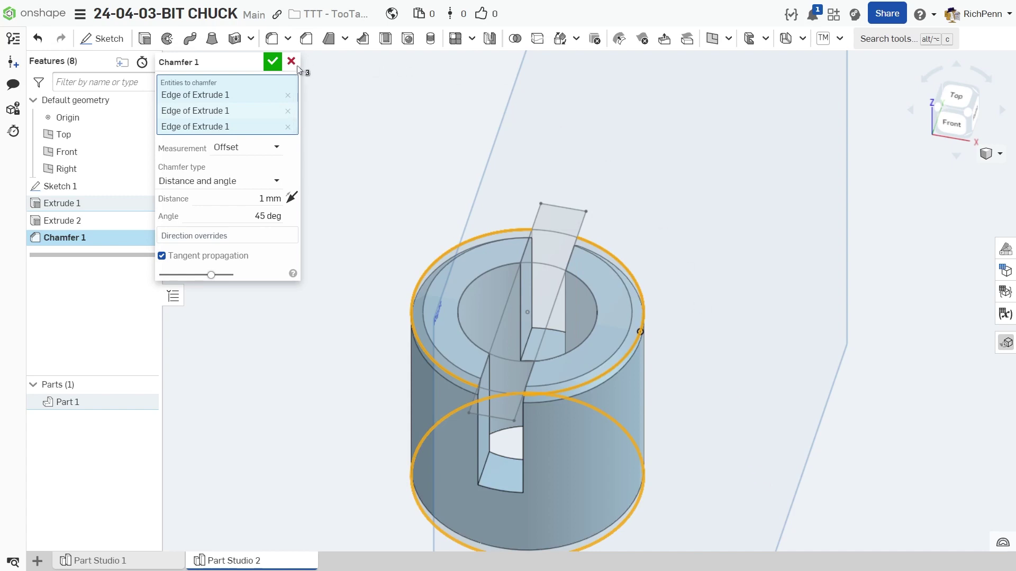
pyautogui.click(272, 62)
# Show the slotted ring in isometric view and hide the ring-and-slot sketch
pyautogui.scroll(-3, 239, 408)
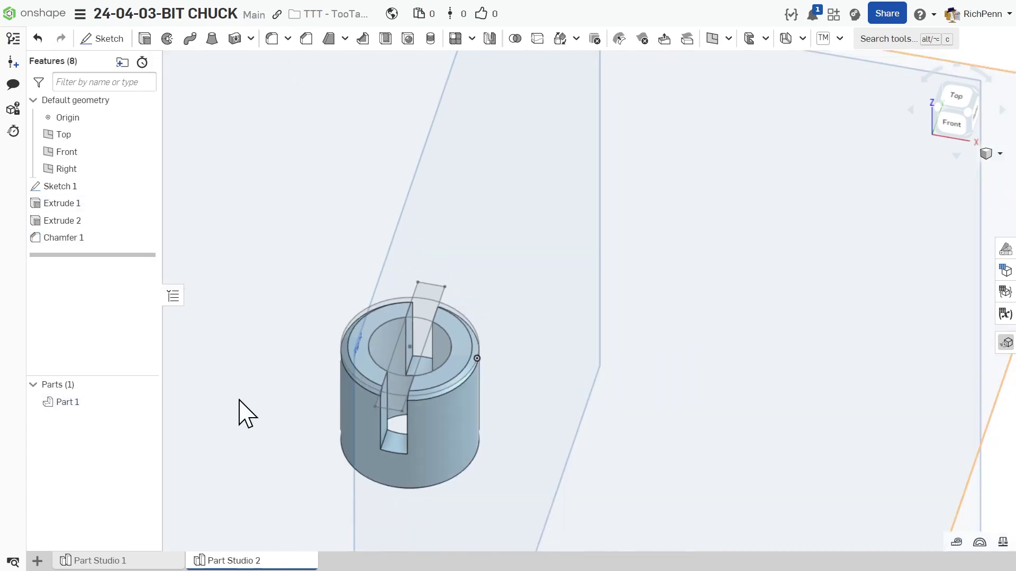
pyautogui.scroll(-1, 239, 407)
pyautogui.hotkey('shift', '7')
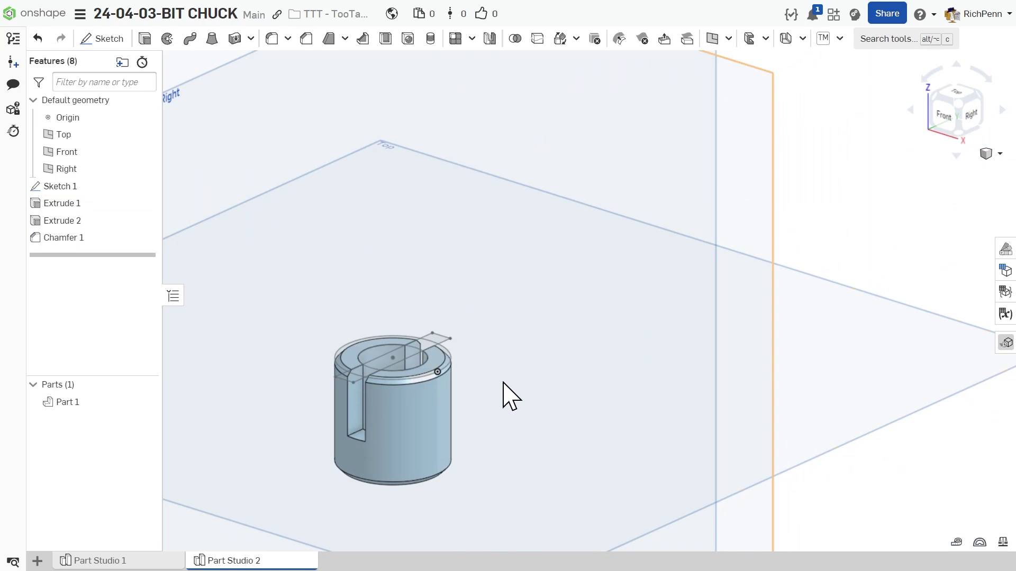
pyautogui.click(145, 186)
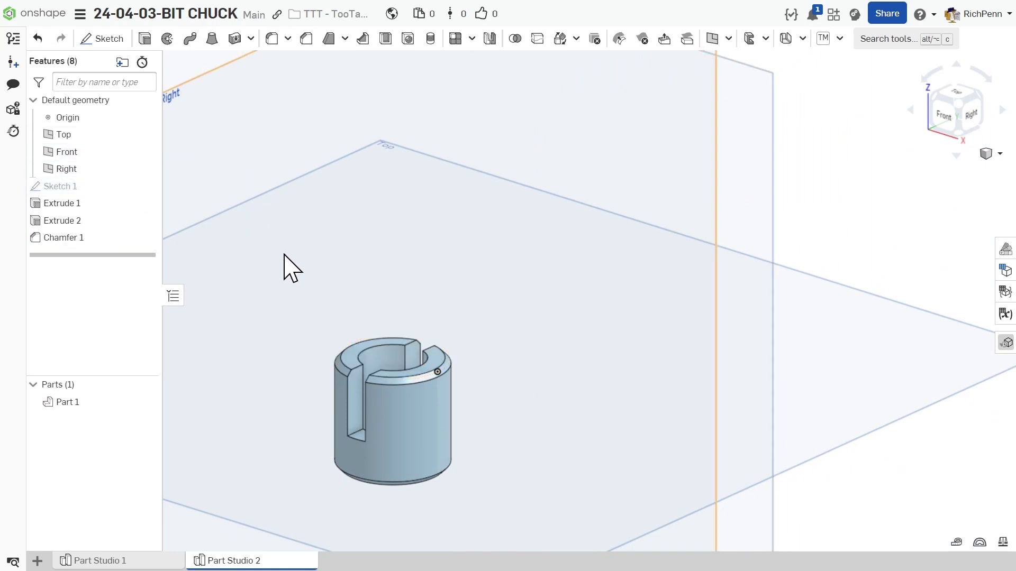
# On the Right plane, sketch a 4 mm diameter circle centred on the vertical axis below the origin
pyautogui.moveTo(284, 265); pyautogui.dragTo(469, 222, button='middle')
pyautogui.scroll(-2, 476, 434)
pyautogui.moveTo(486, 433); pyautogui.dragTo(533, 517, button='right')
pyautogui.moveTo(609, 395); pyautogui.dragTo(597, 341, button='right')
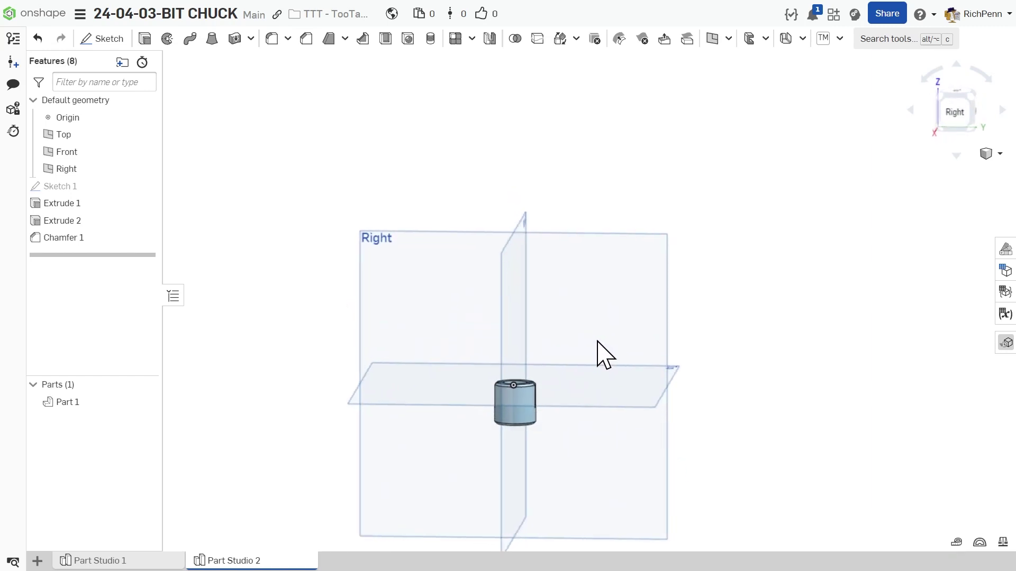
pyautogui.click(610, 286)
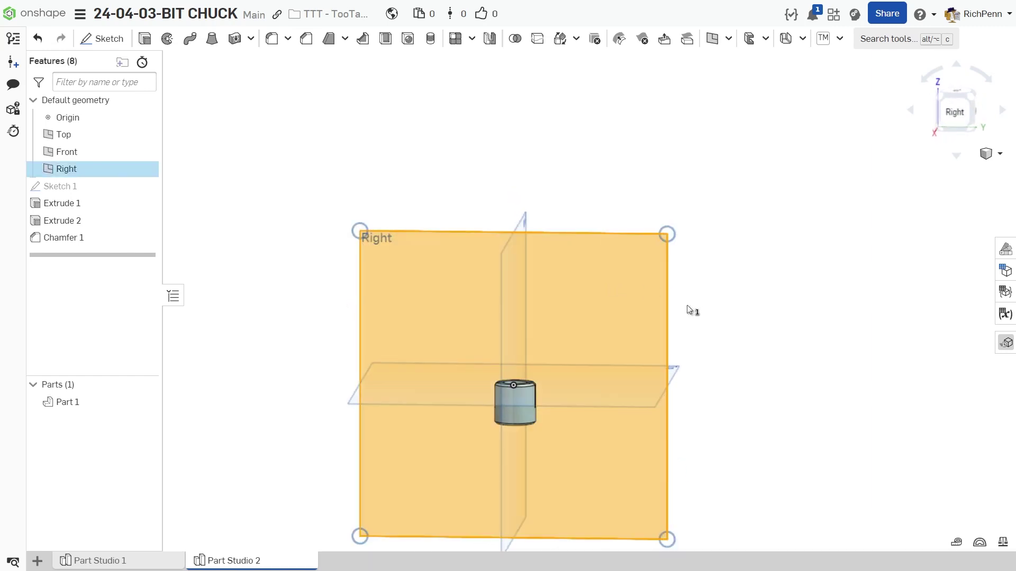
pyautogui.hotkey('shift', 's')
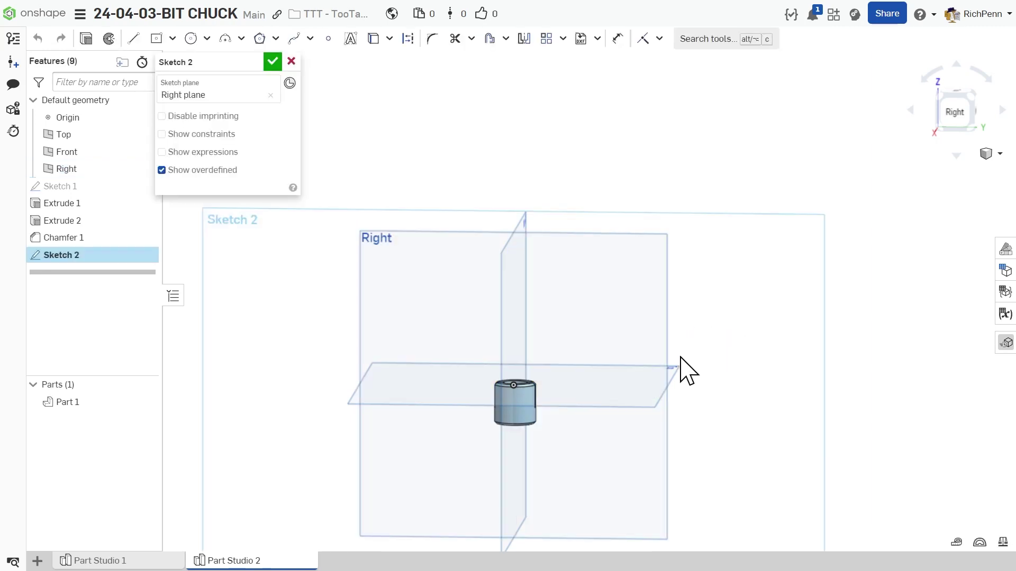
pyautogui.press('n')
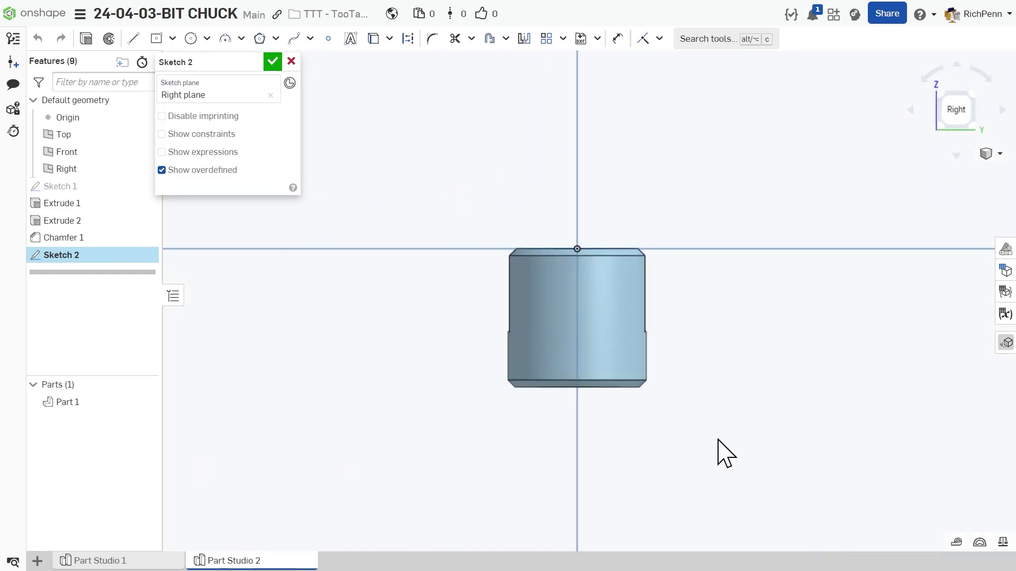
pyautogui.press('c')
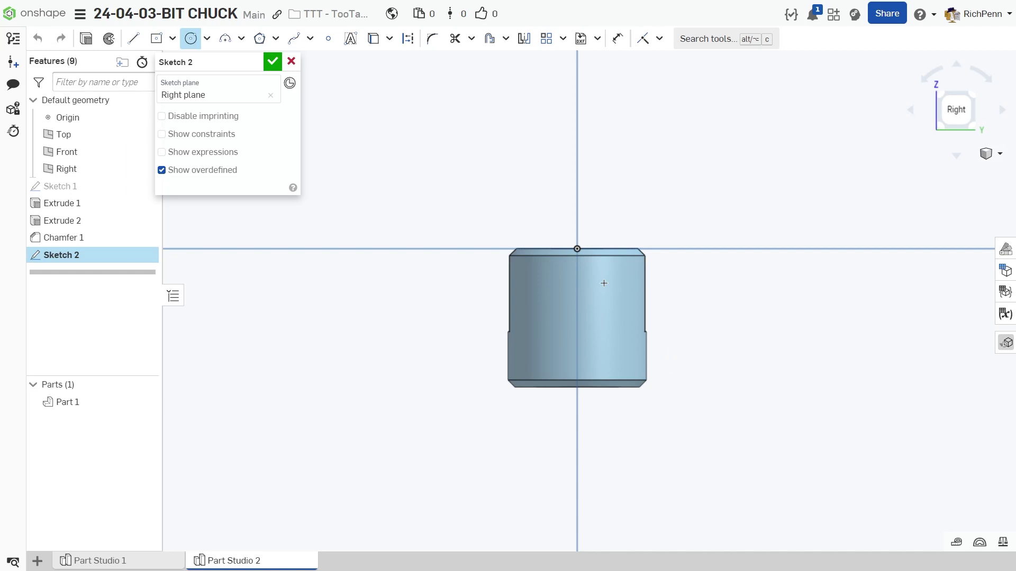
pyautogui.click(576, 295)
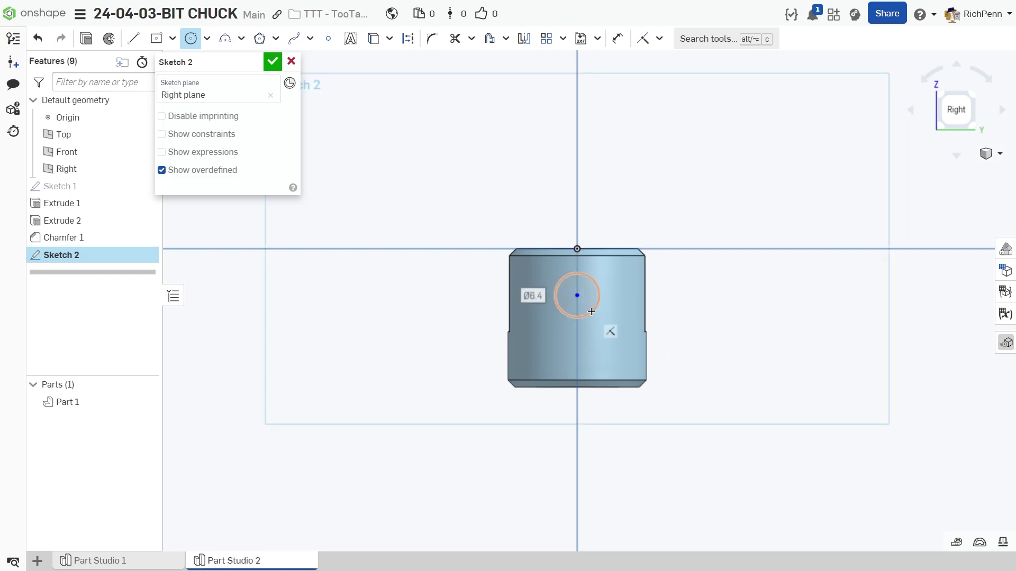
pyautogui.write('4')
pyautogui.press('Return')
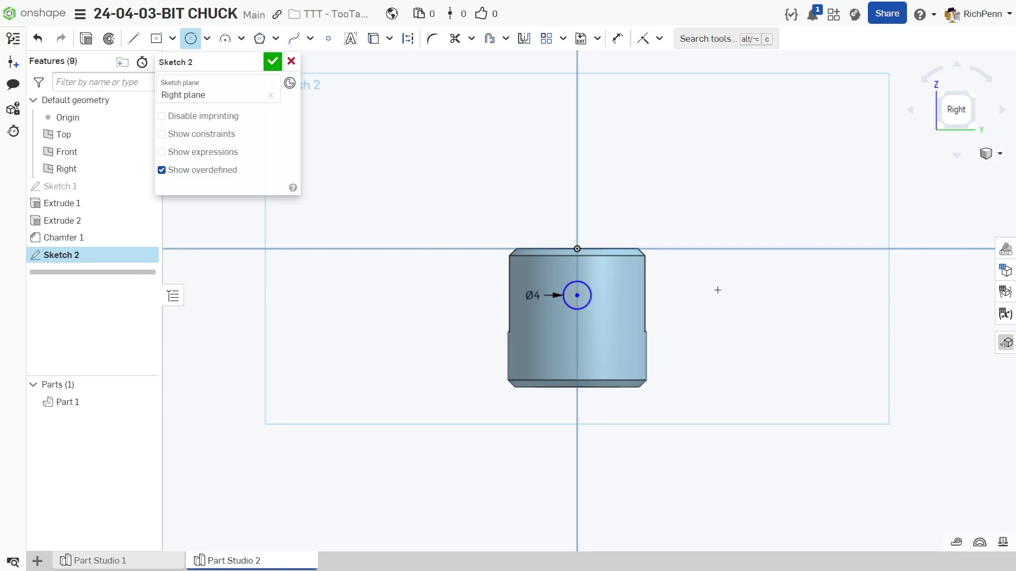
# Dimension the circle's centre 5.5 mm below the top of the ring
pyautogui.press('u')
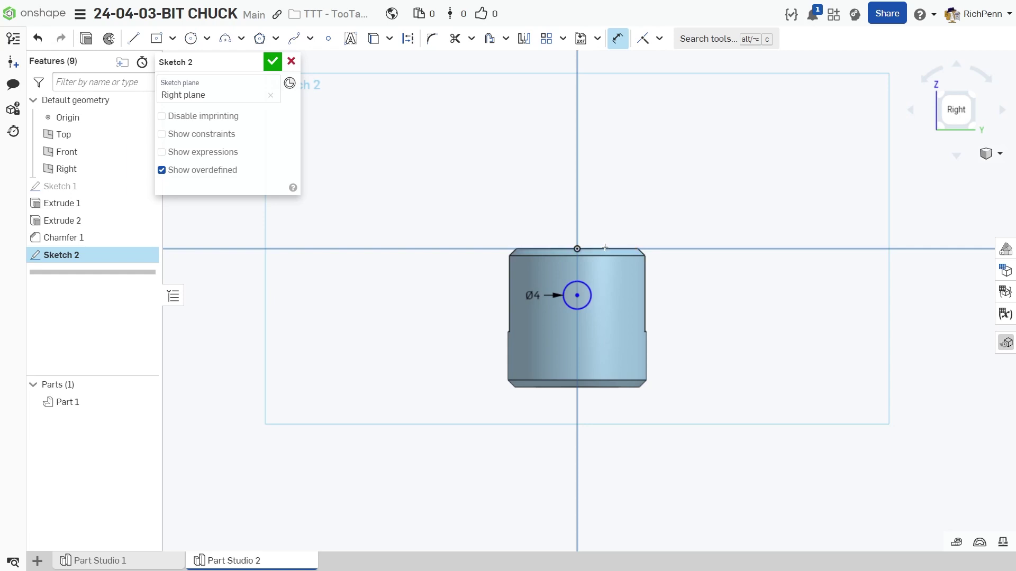
pyautogui.click(577, 295)
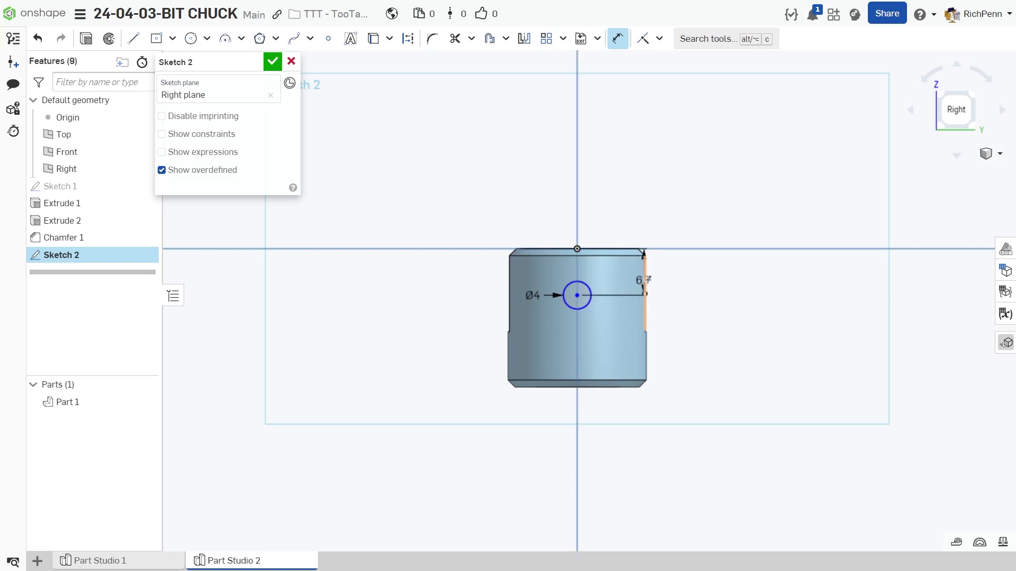
pyautogui.click(688, 270)
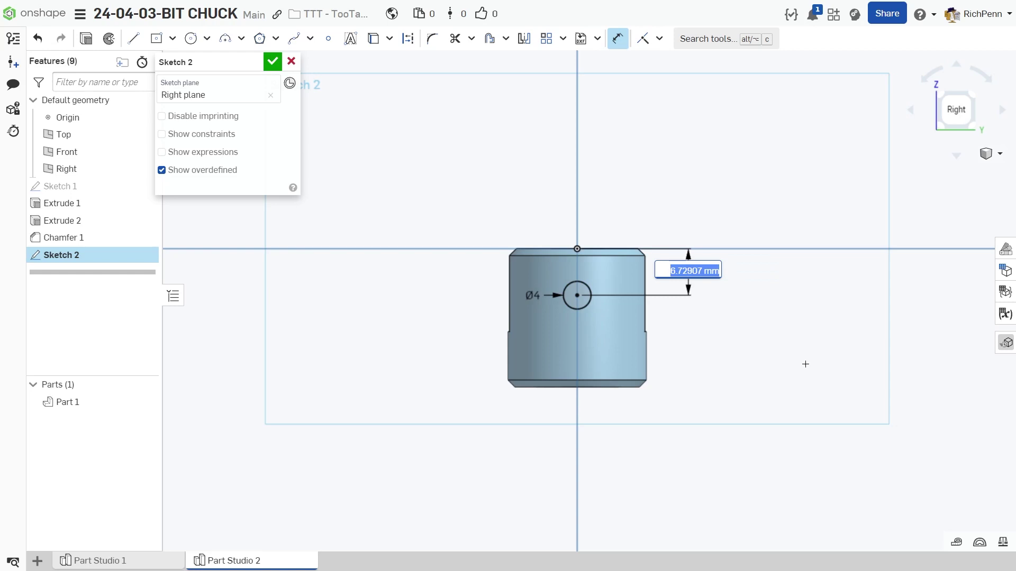
pyautogui.write('5.5')
pyautogui.press('Return')
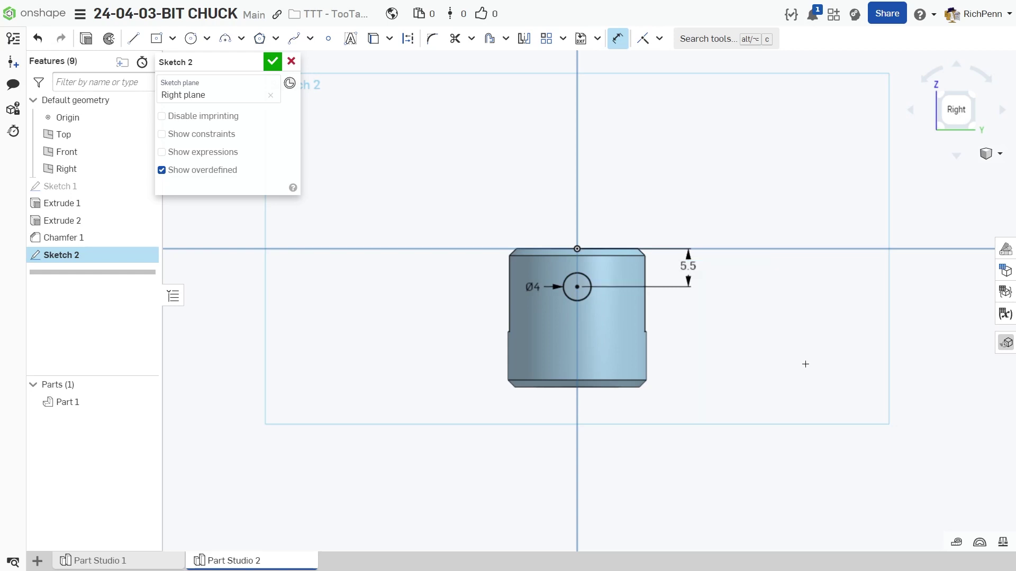
pyautogui.moveTo(743, 413); pyautogui.dragTo(653, 411, button='right')
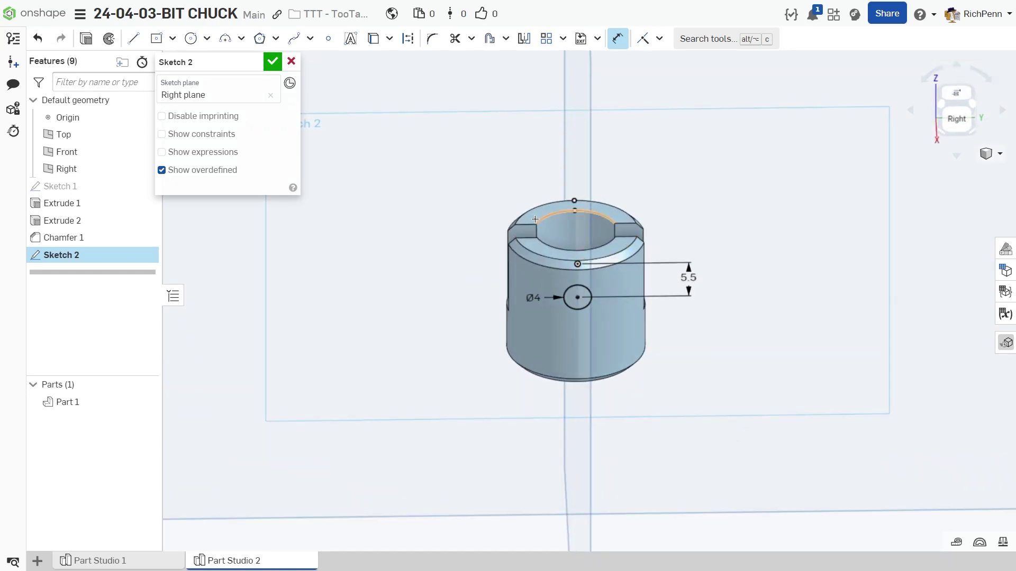
pyautogui.moveTo(460, 454); pyautogui.dragTo(461, 440, button='right')
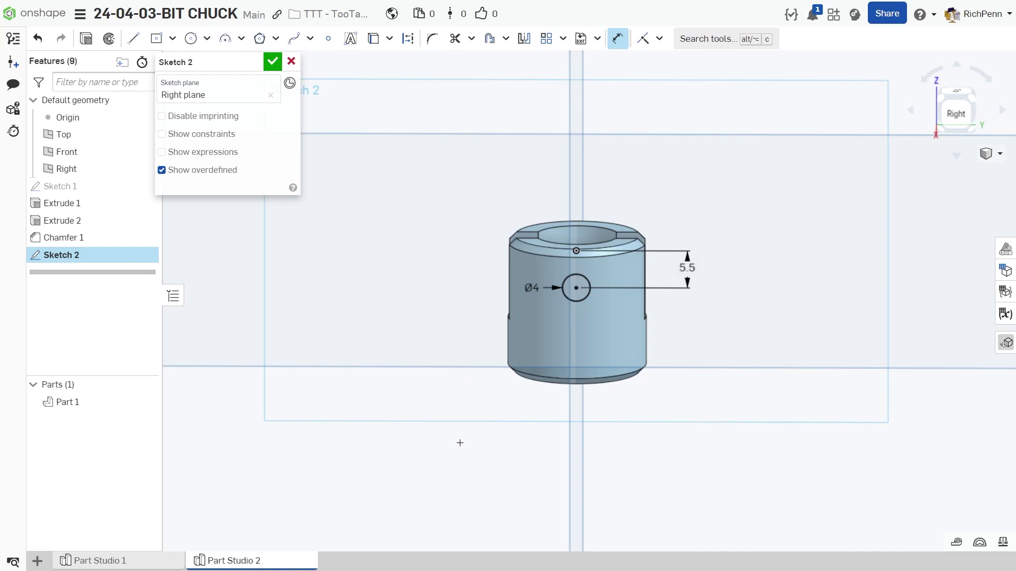
# Finish the sketch and extrude its 4 mm circle as a Remove cut with the Up to next end type, through the ring's near wall
pyautogui.moveTo(406, 374)
pyautogui.mouseDown(button='right')
pyautogui.moveTo(408, 347)
pyautogui.moveTo(390, 374)
pyautogui.mouseUp(button='right')
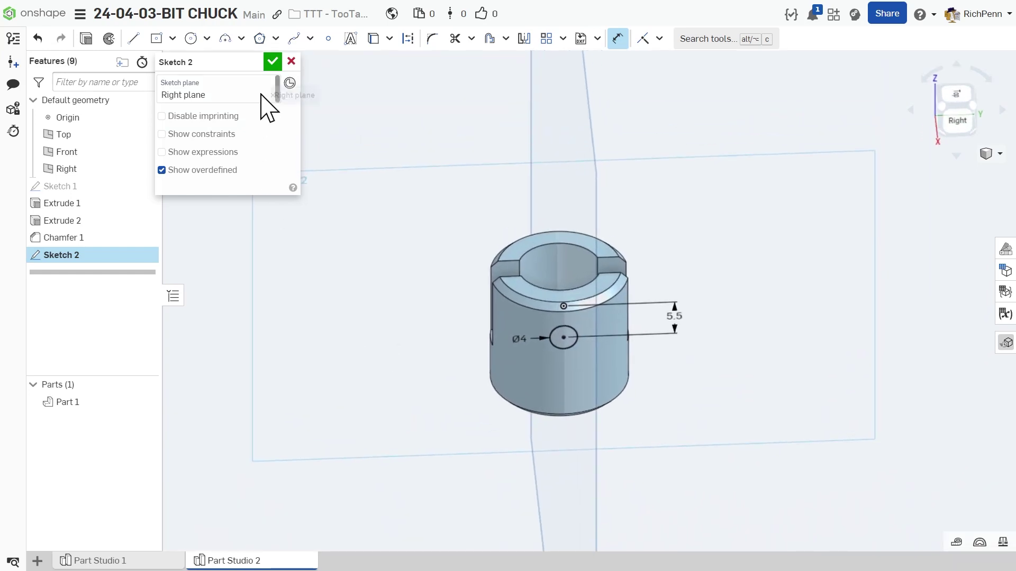
pyautogui.click(272, 61)
pyautogui.click(144, 39)
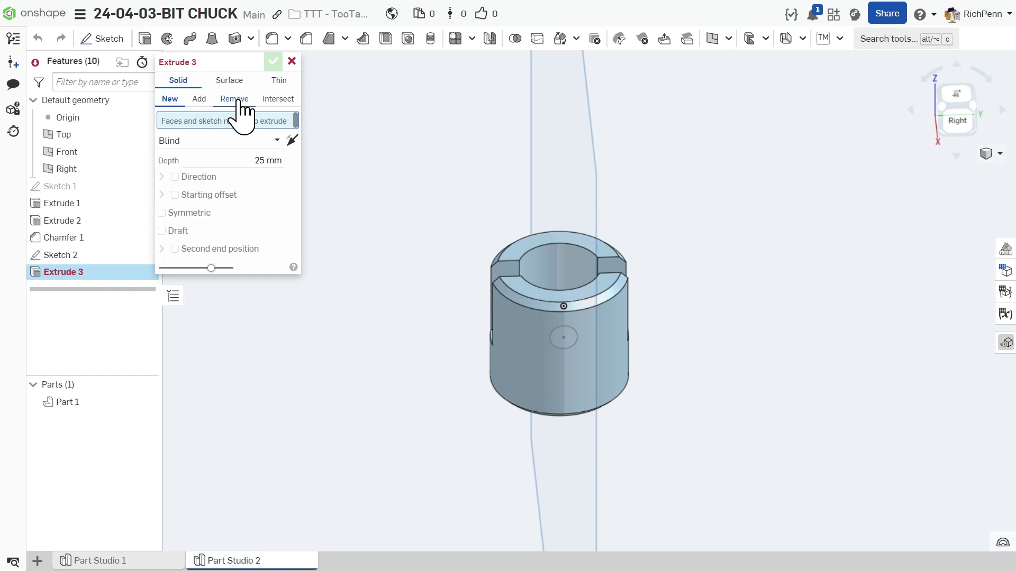
pyautogui.click(236, 100)
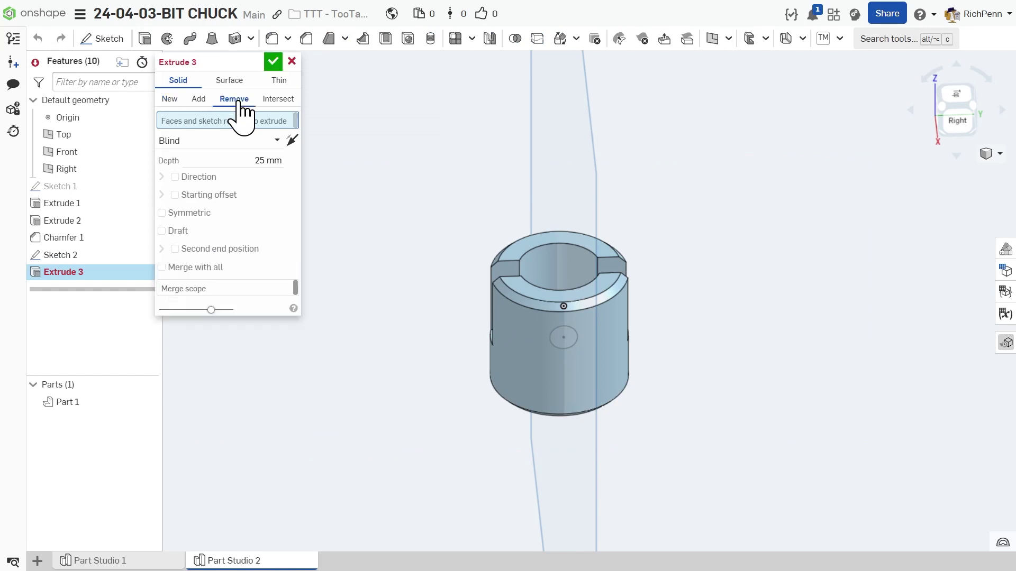
pyautogui.click(561, 342)
pyautogui.moveTo(427, 406)
pyautogui.mouseDown(button='right')
pyautogui.moveTo(408, 434)
pyautogui.moveTo(407, 466)
pyautogui.moveTo(410, 416)
pyautogui.mouseUp(button='right')
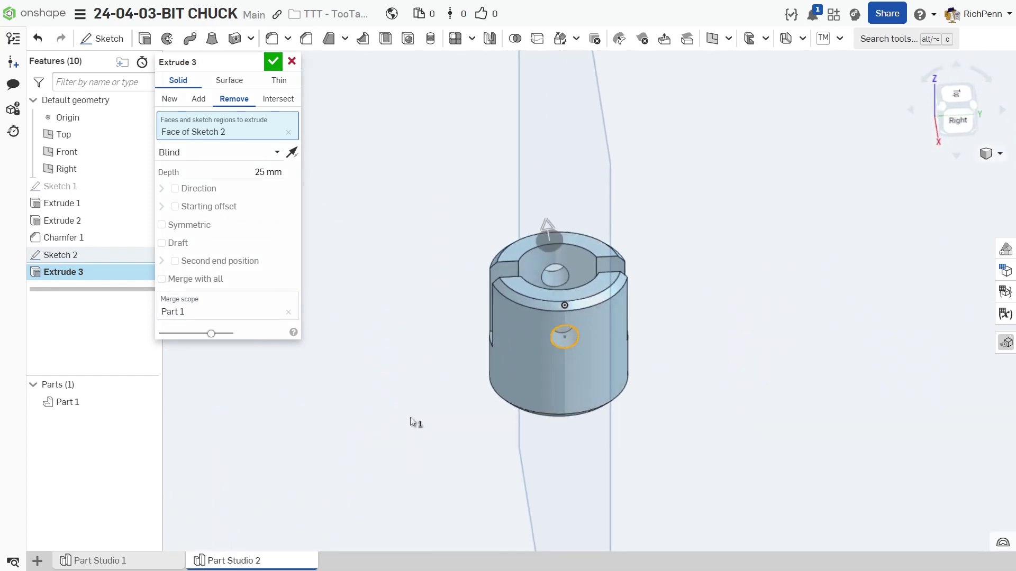
pyautogui.click(276, 155)
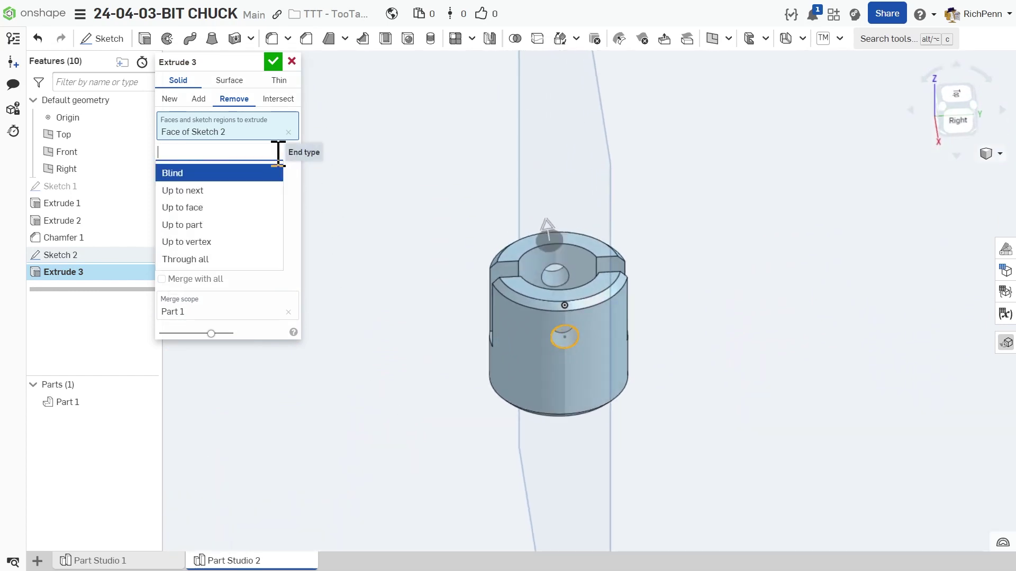
pyautogui.click(249, 192)
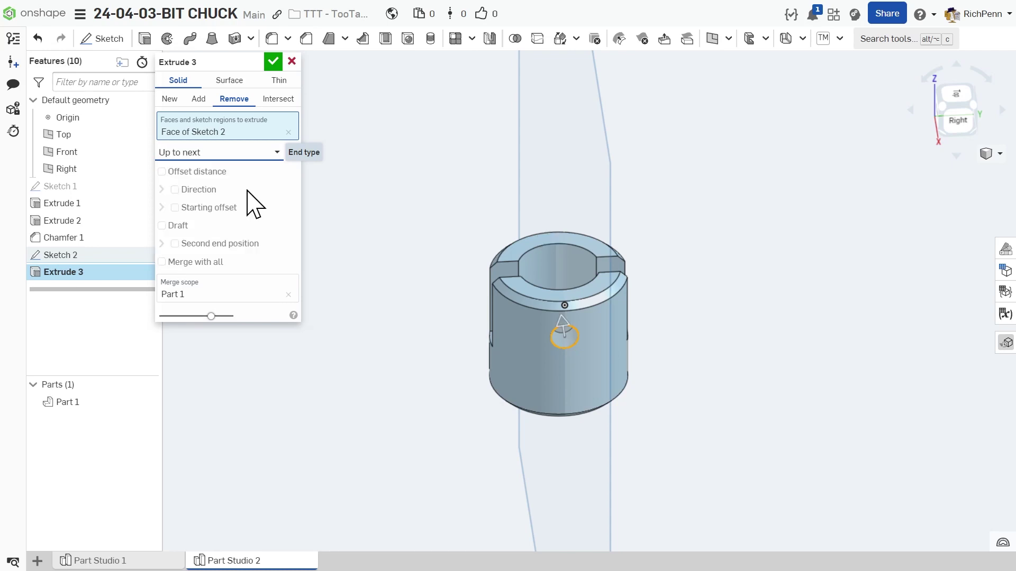
pyautogui.moveTo(428, 350); pyautogui.dragTo(427, 355, button='right')
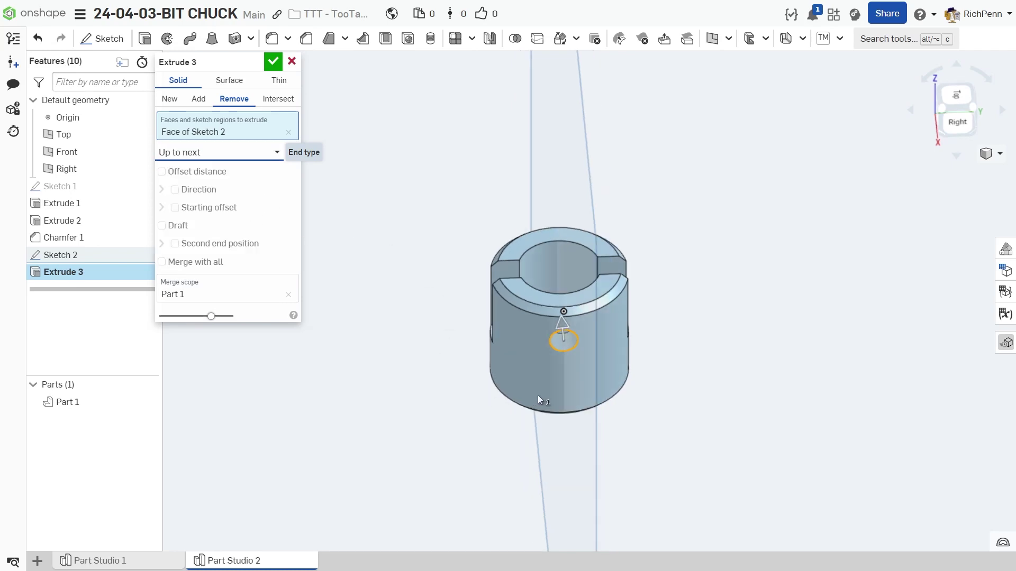
pyautogui.moveTo(453, 388); pyautogui.dragTo(557, 376, button='right')
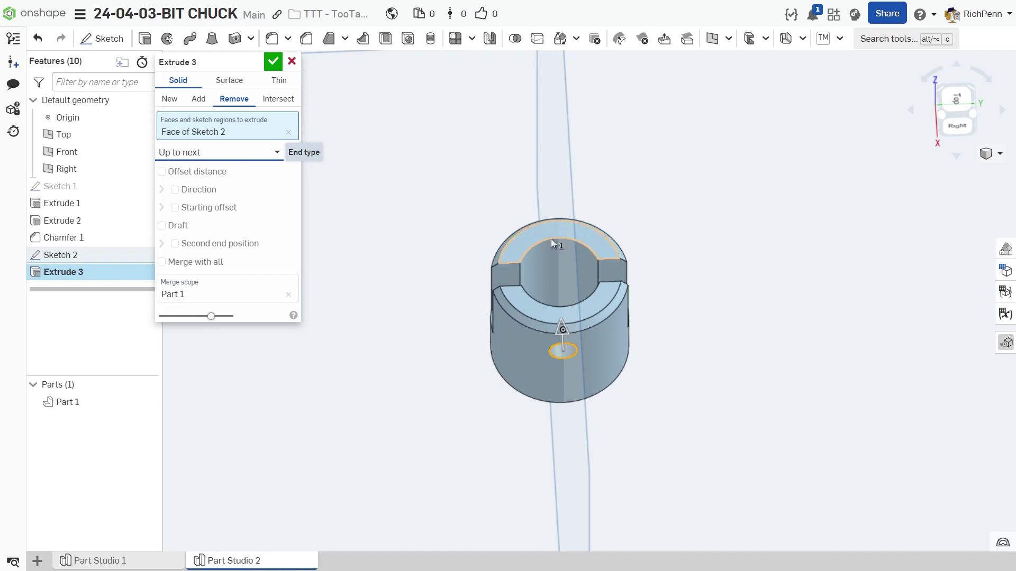
pyautogui.click(273, 62)
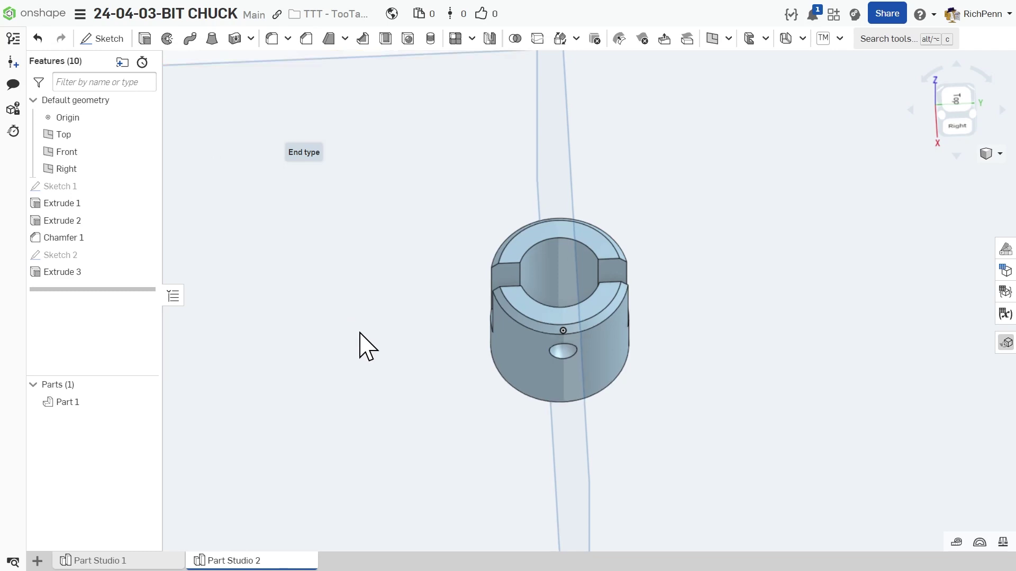
# Hide the default planes and origin, and inspect the slotted ring with its side hole from an angled view
pyautogui.hotkey('shift', '5')
pyautogui.moveTo(462, 495); pyautogui.dragTo(457, 446, button='right')
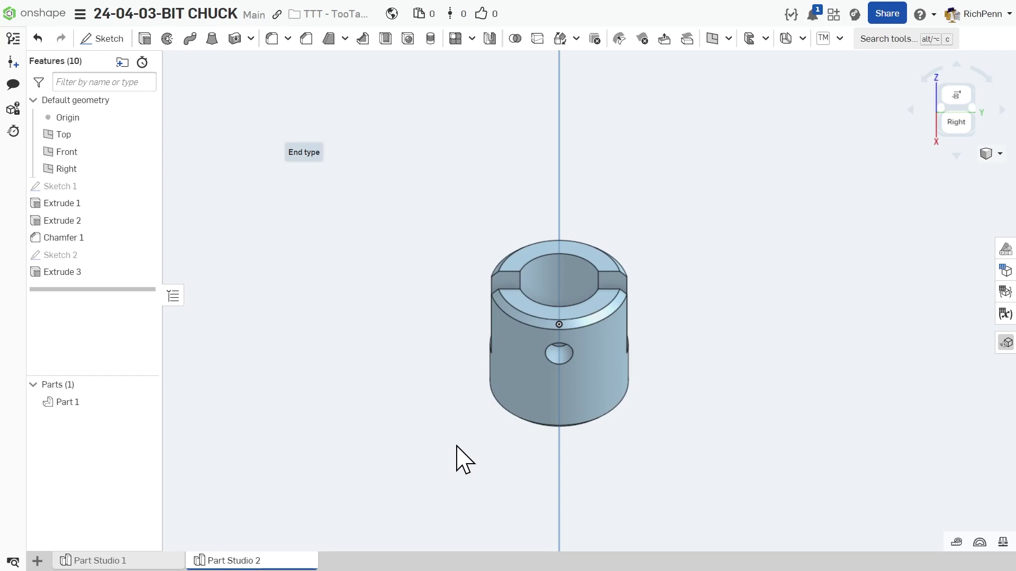
pyautogui.moveTo(456, 453); pyautogui.dragTo(498, 456, button='right')
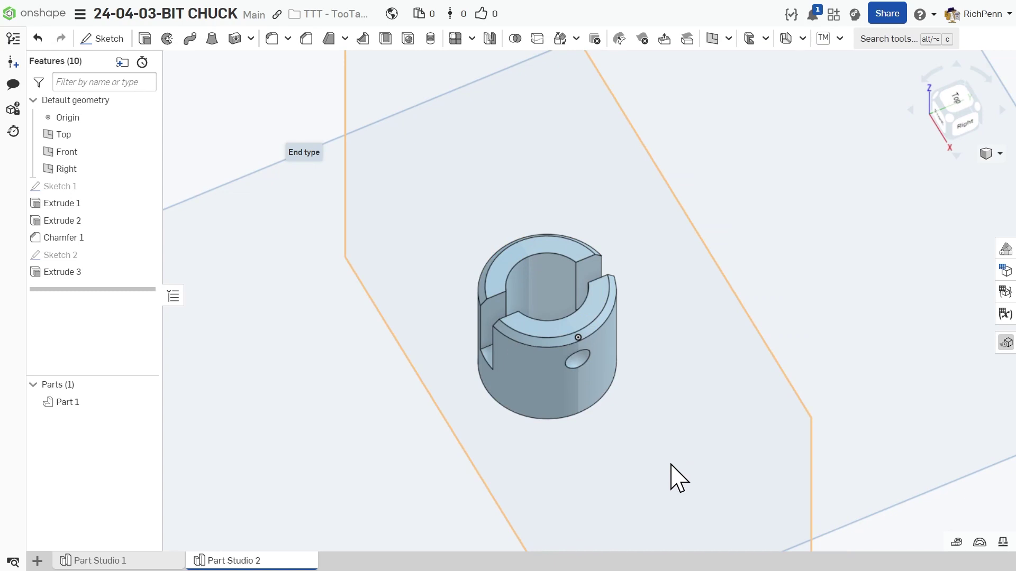
pyautogui.moveTo(662, 465)
pyautogui.mouseDown(button='right')
pyautogui.moveTo(675, 445)
pyautogui.moveTo(680, 460)
pyautogui.mouseUp(button='right')
pyautogui.scroll(-5, 681, 463)
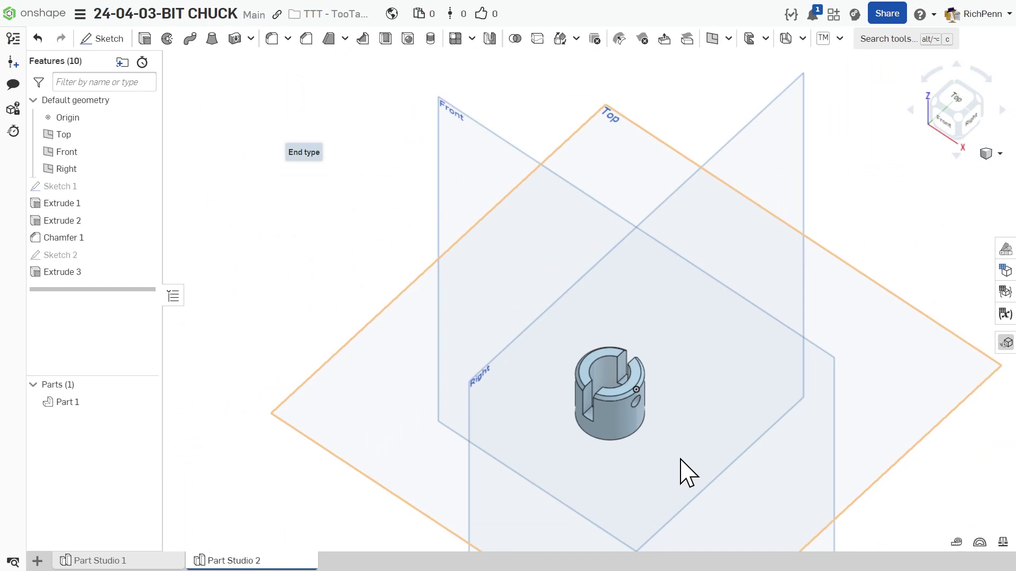
pyautogui.scroll(3, 655, 379)
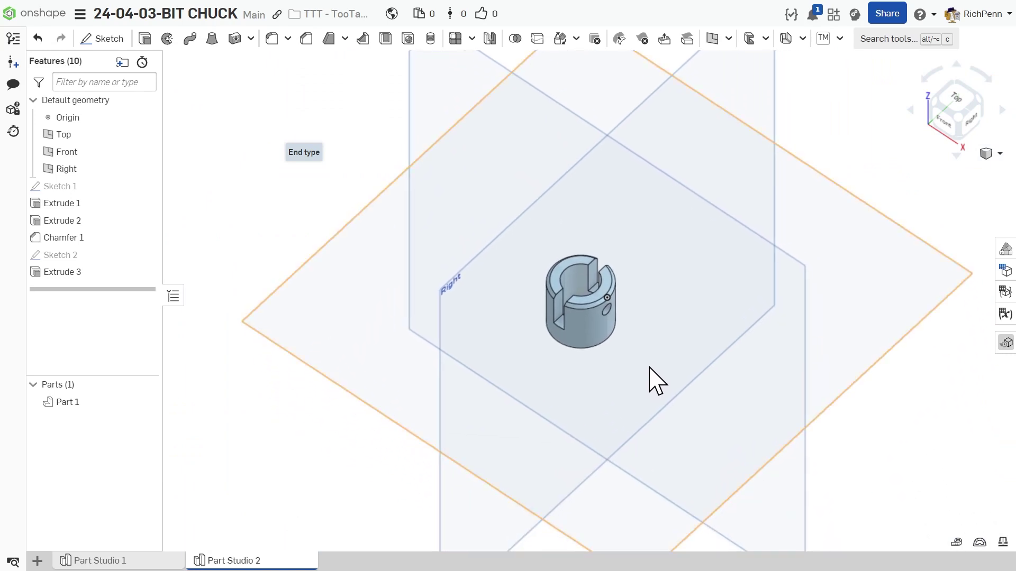
pyautogui.press('p')
pyautogui.scroll(5, 651, 379)
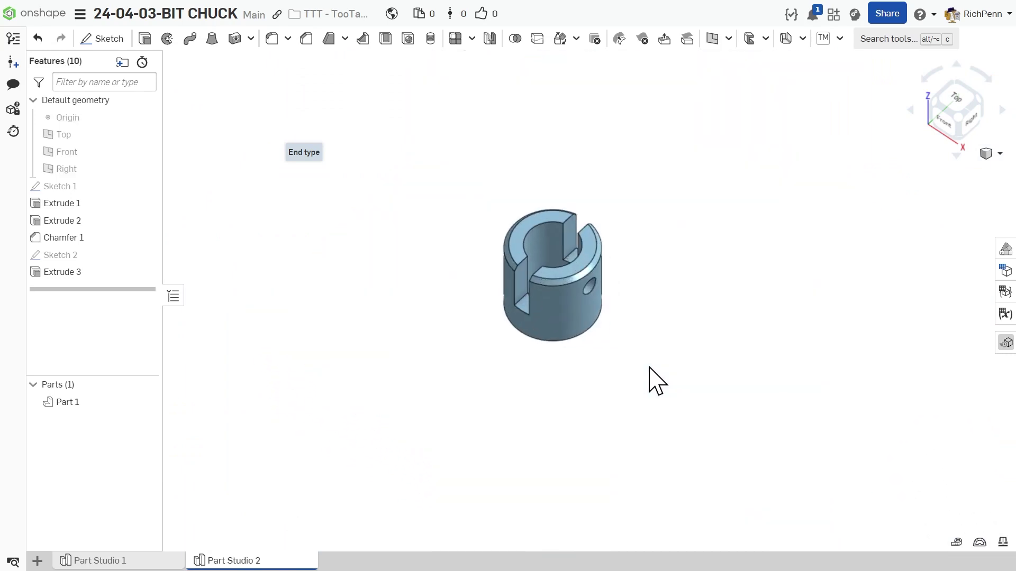
pyautogui.moveTo(662, 435)
pyautogui.mouseDown(button='right')
pyautogui.moveTo(671, 459)
pyautogui.moveTo(669, 450)
pyautogui.mouseUp(button='right')
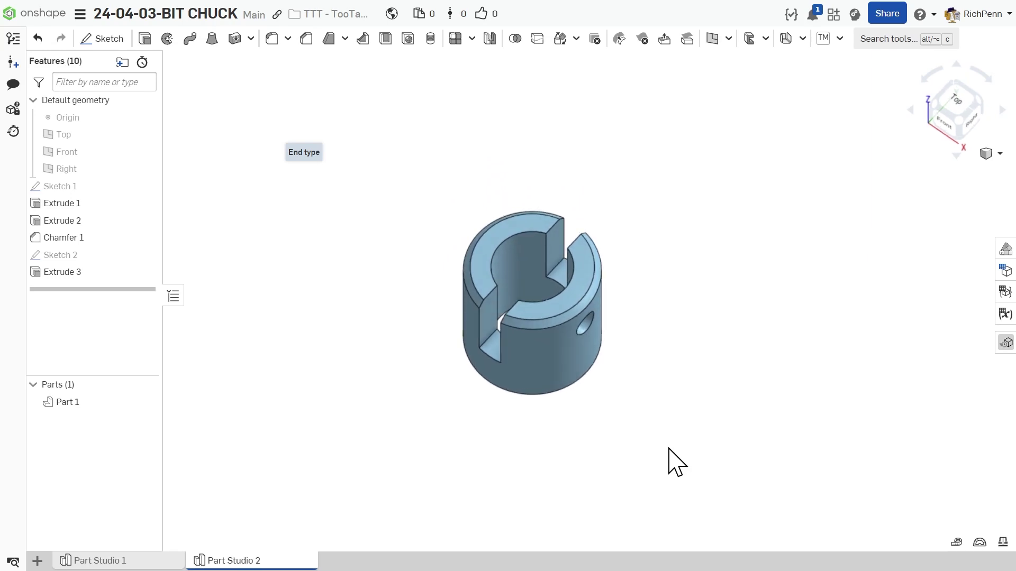
pyautogui.moveTo(669, 449); pyautogui.dragTo(666, 437, button='right')
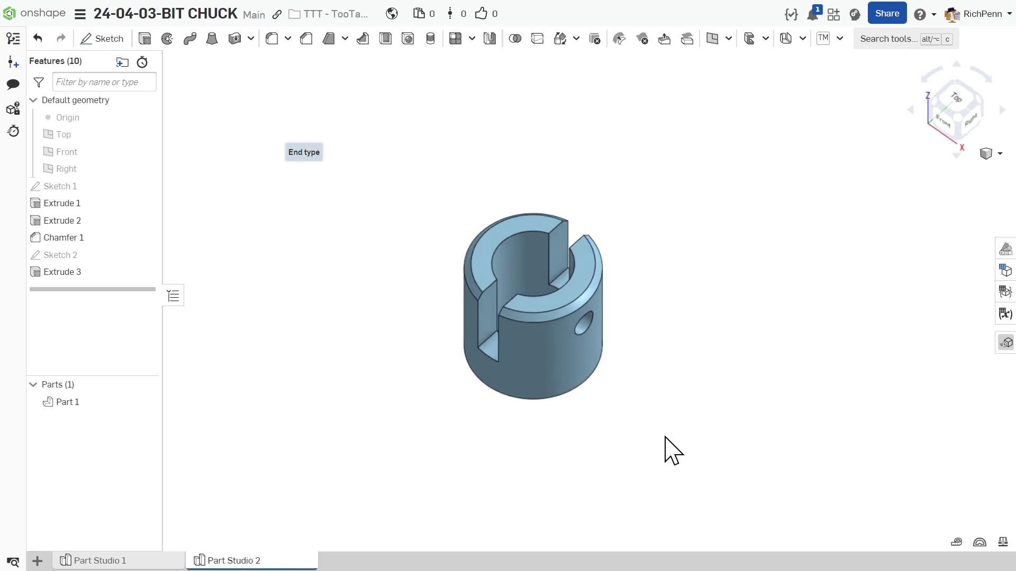